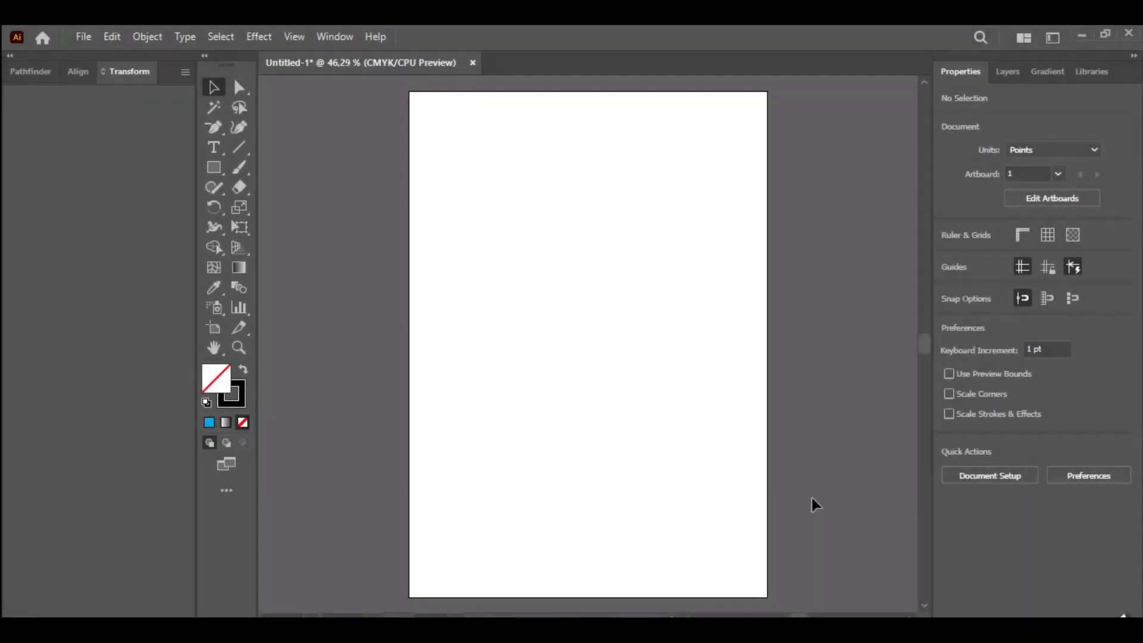
- Draw a circle about 444 pt in diameter and center it horizontally and vertically on the artboard
left_click(224, 173)
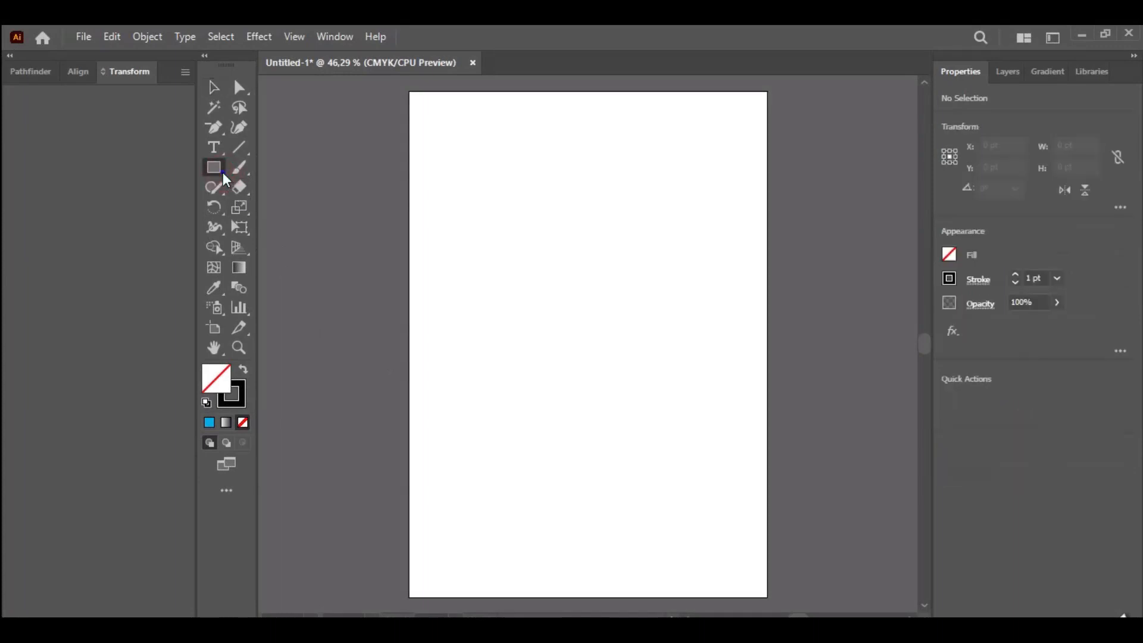
left_click(274, 210)
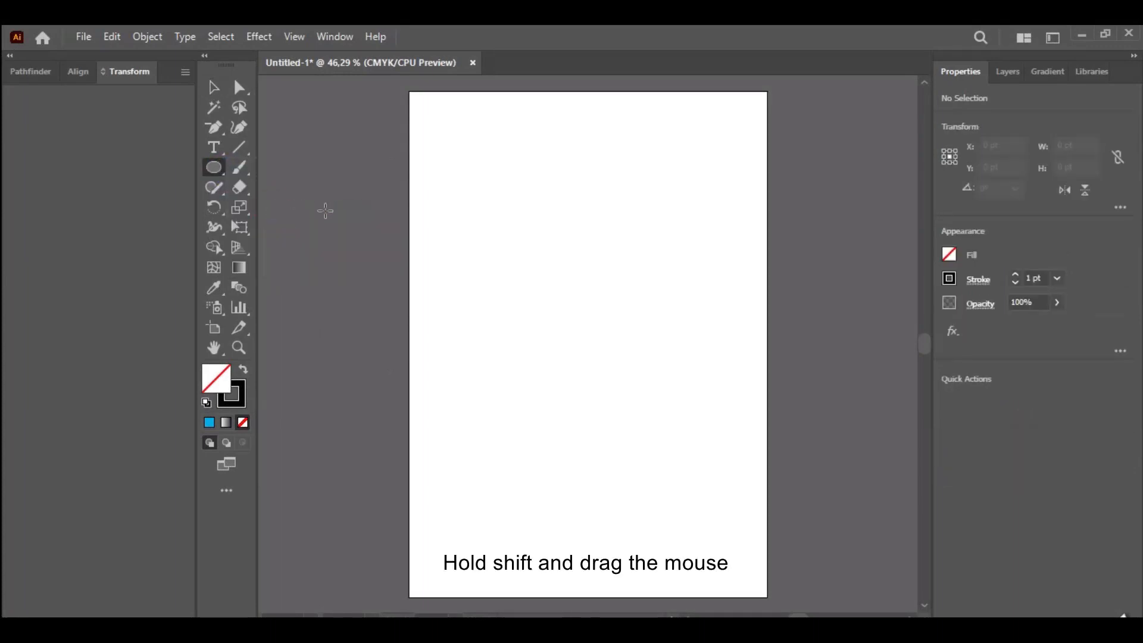
mouse_move(481, 228)
left_mouse_down()
mouse_move(712, 426)
mouse_move(749, 493)
left_mouse_up()
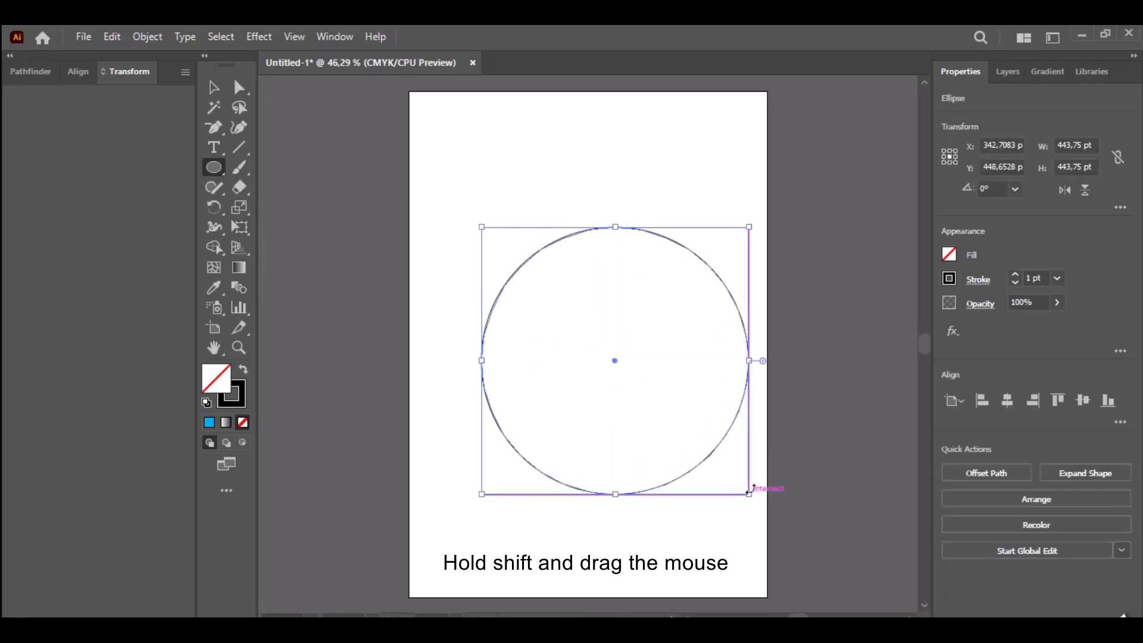
left_click(1007, 402)
left_click(1081, 400)
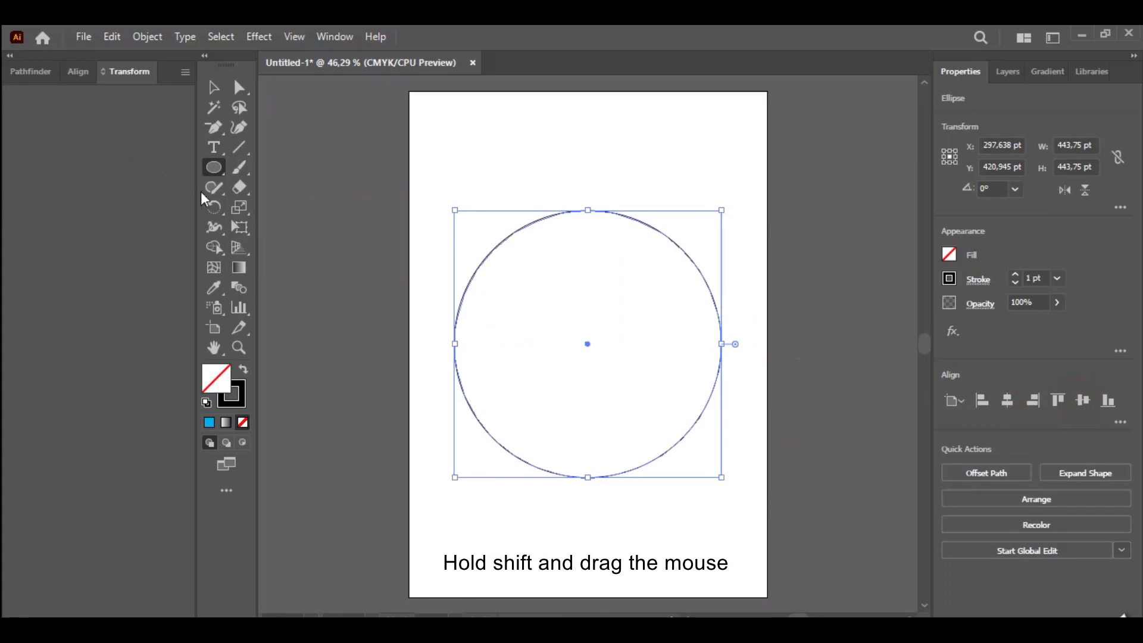
- Draw a square about 80 pt wide above the circle, near the artboard's upper-left corner
left_click_drag(214, 167, 268, 171)
left_click_drag(429, 124, 479, 173)
left_click(214, 87)
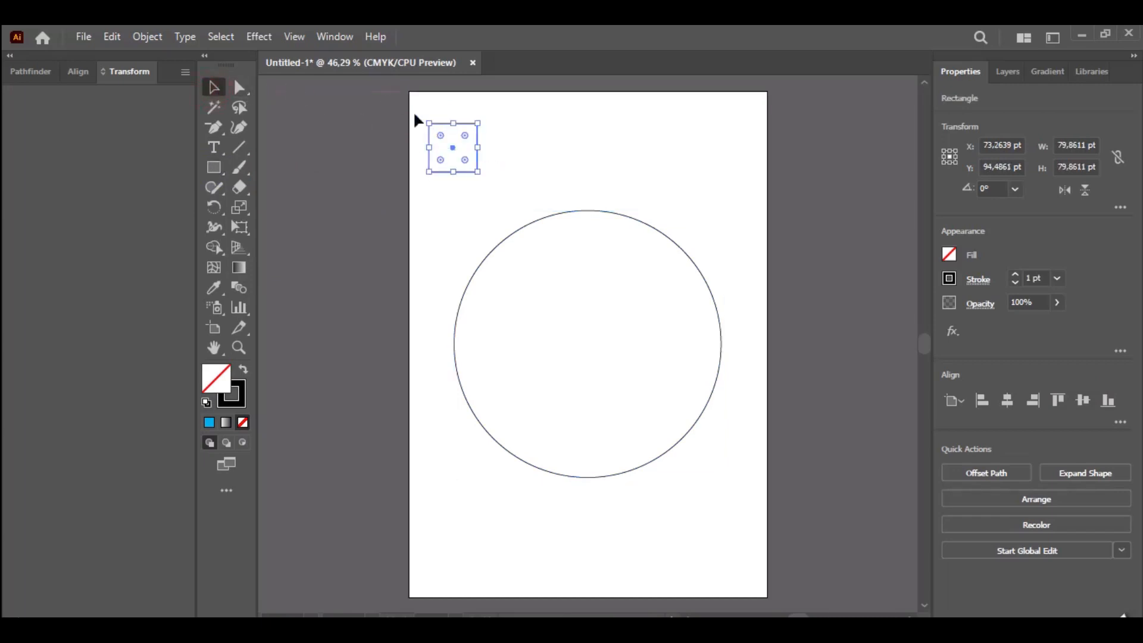
left_click(350, 108)
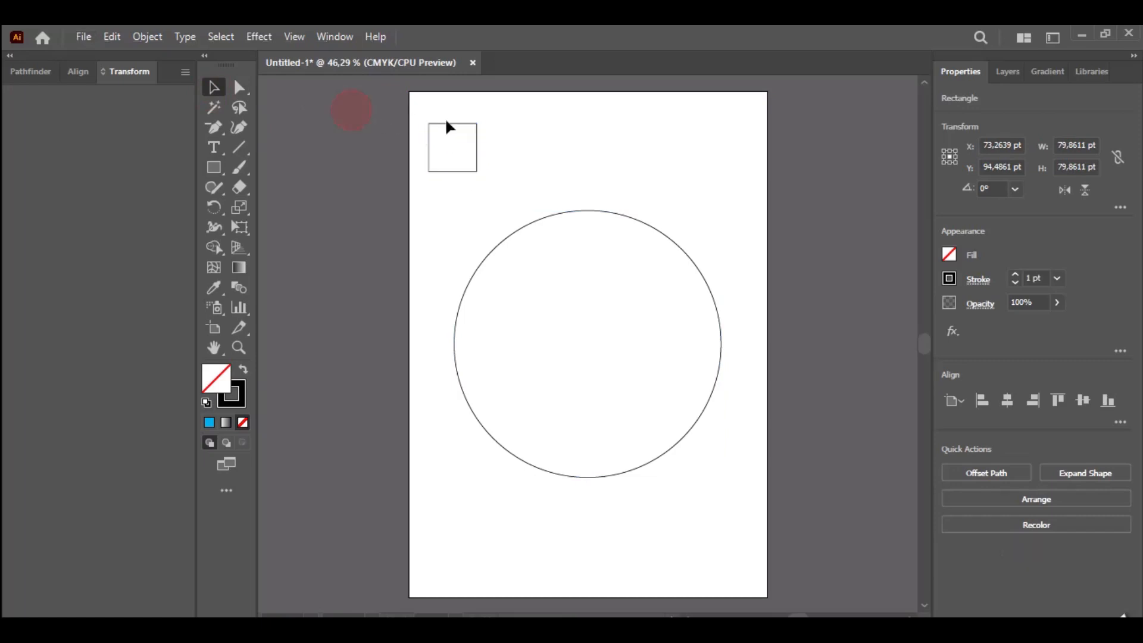
- Duplicate the square horizontally, placing the copy about 355 pt to the right of the original
left_click(476, 136)
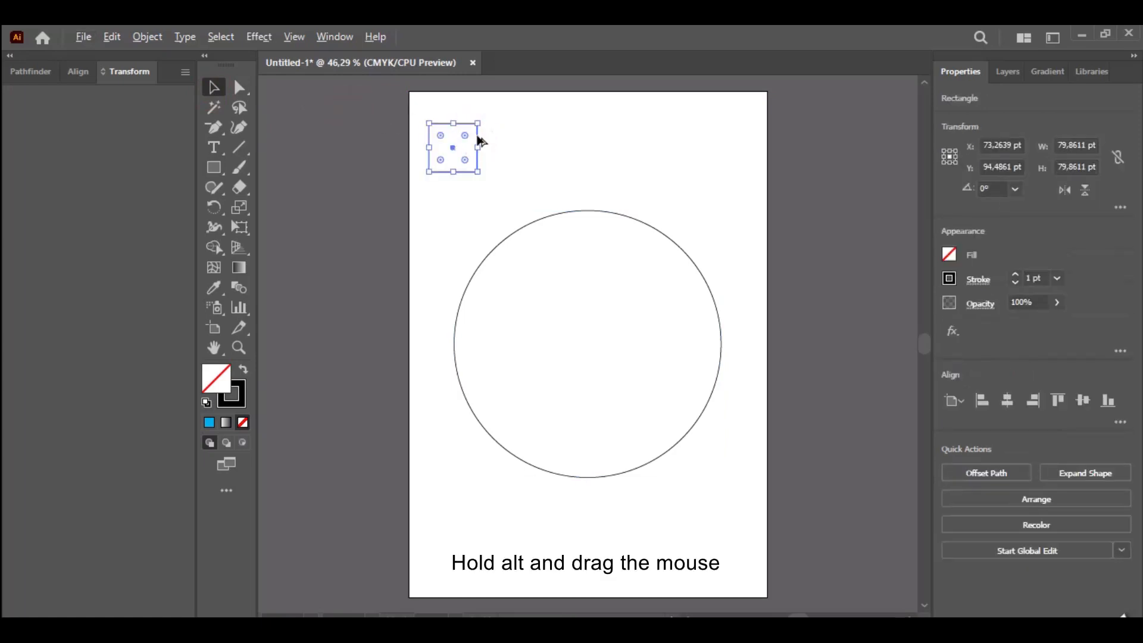
left_click_drag(476, 136, 692, 141)
left_click(759, 128)
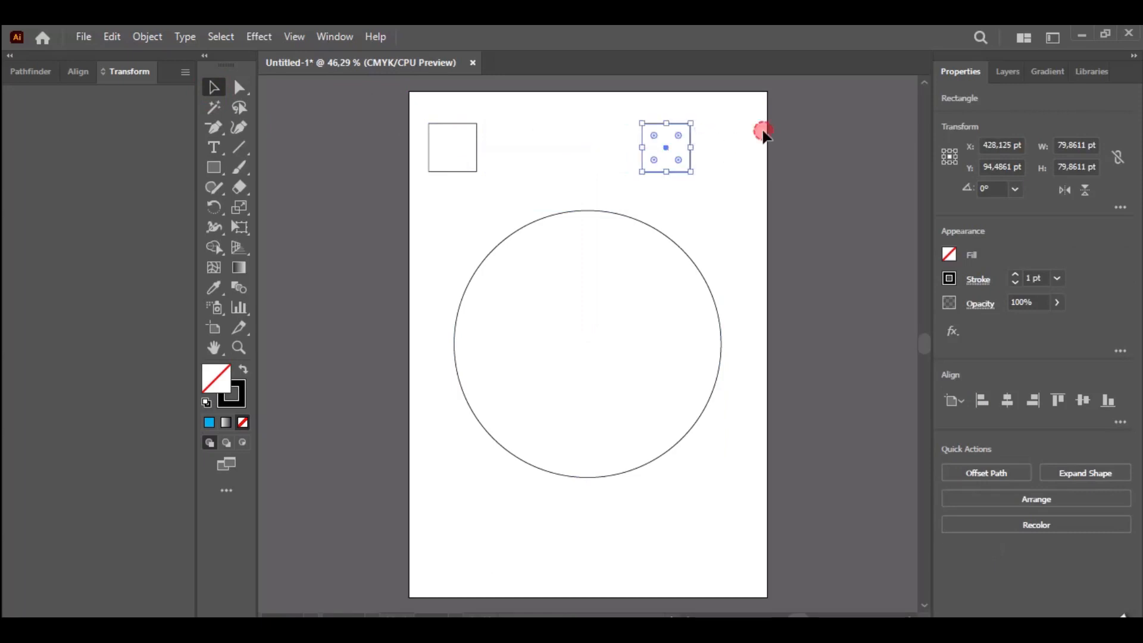
- Make a blend between the two squares
left_click(385, 90)
left_click_drag(408, 94, 706, 182)
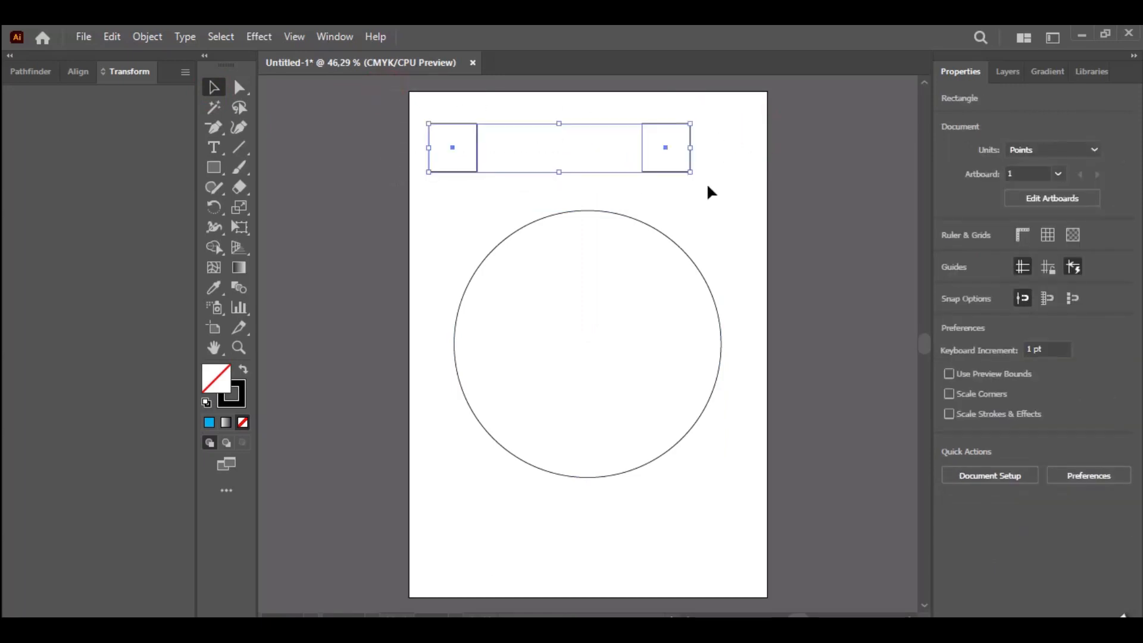
left_click(144, 35)
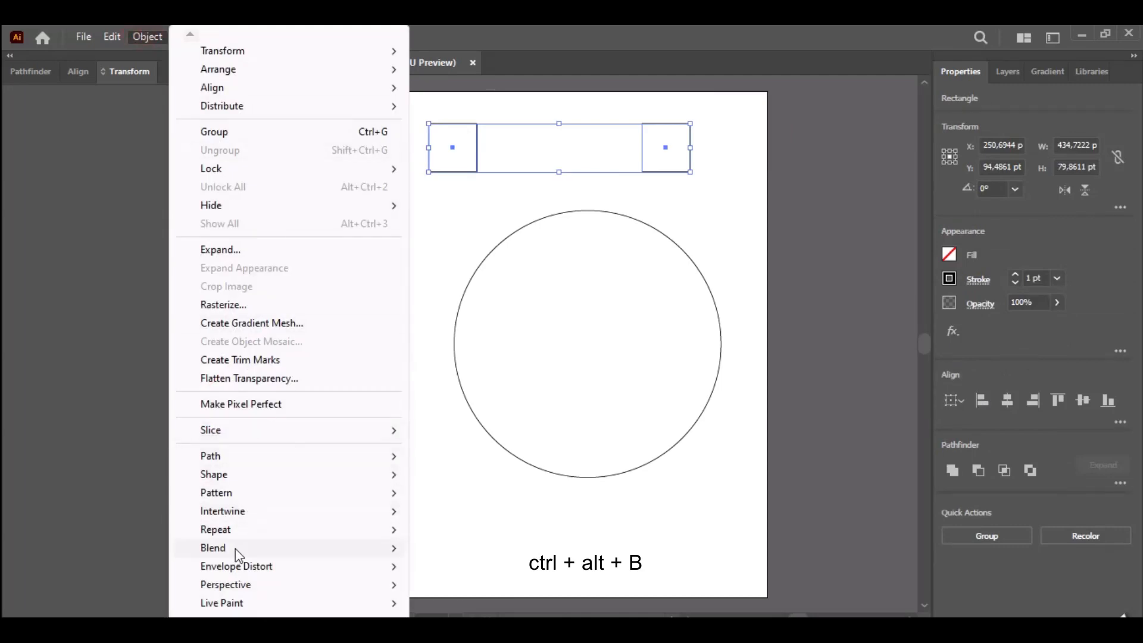
mouse_move(233, 550)
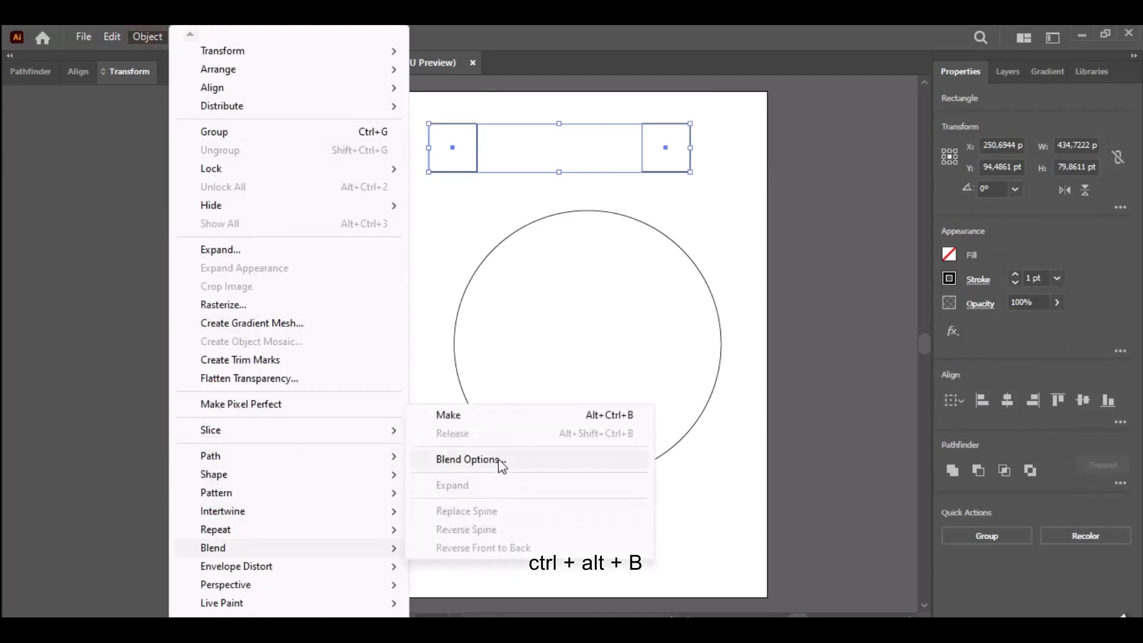
left_click(497, 420)
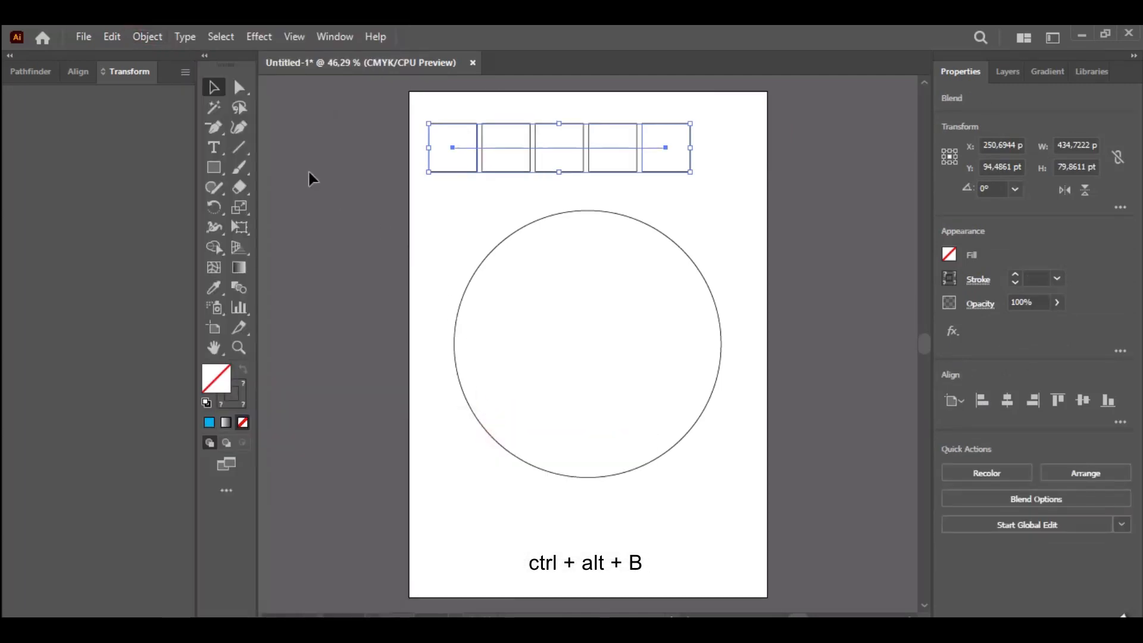
left_click(727, 188)
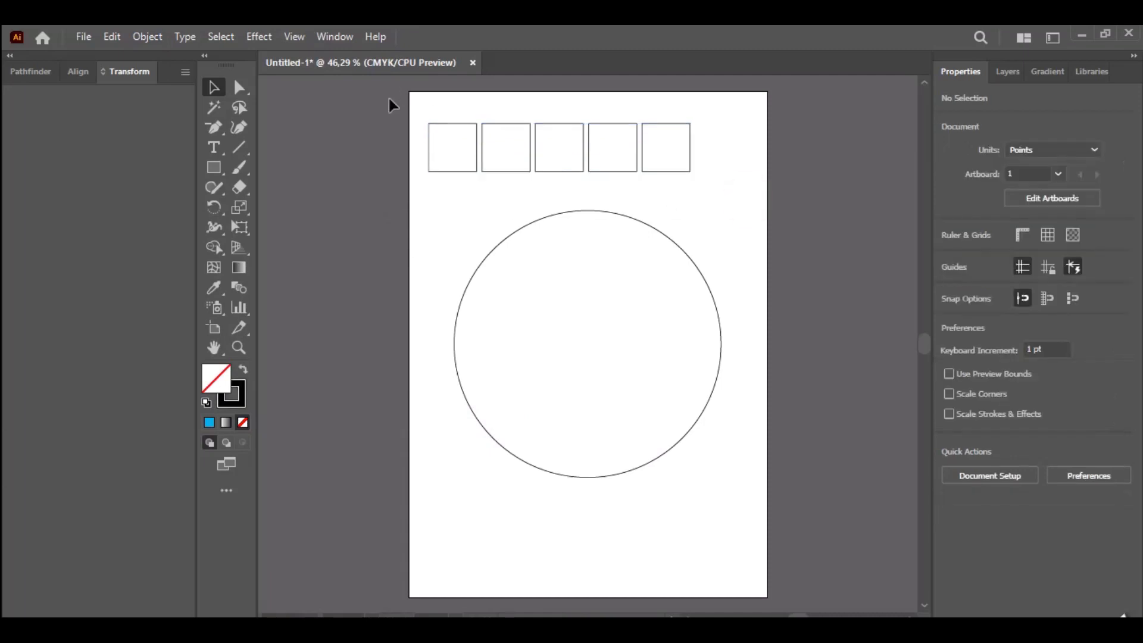
- Replace the blend's spine with the large circle so the squares follow its path
left_click_drag(389, 101, 789, 501)
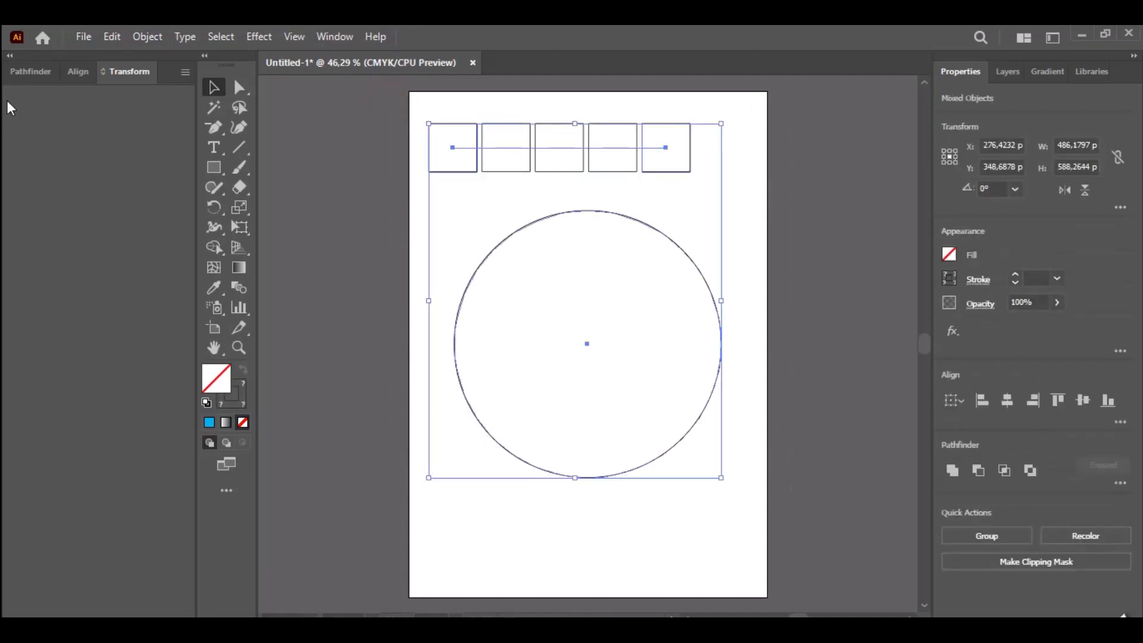
left_click(147, 37)
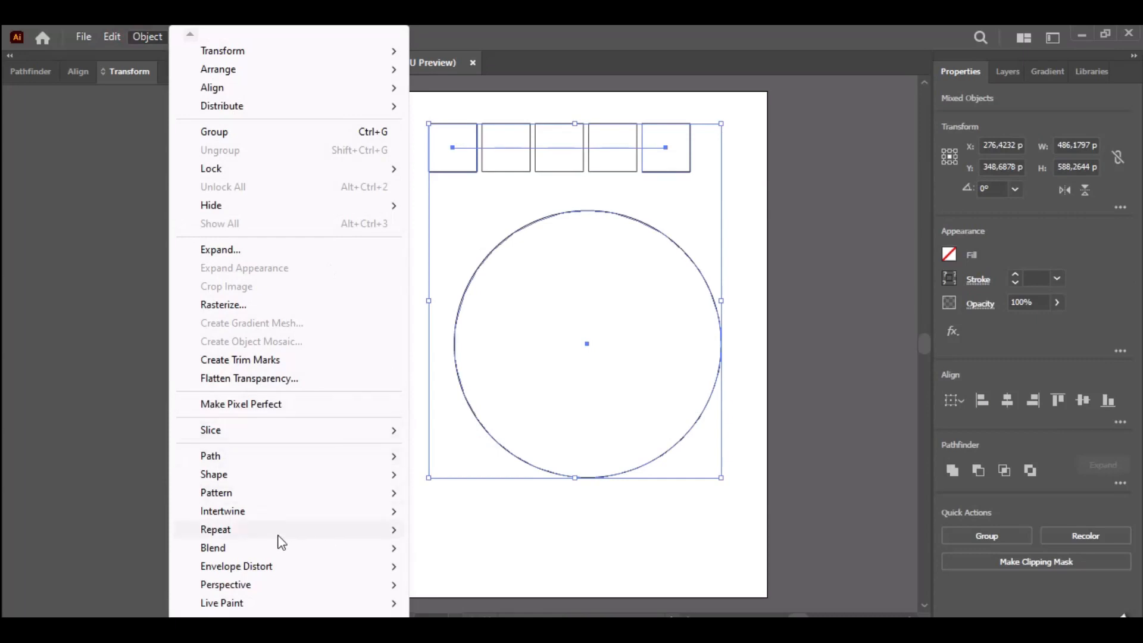
mouse_move(274, 551)
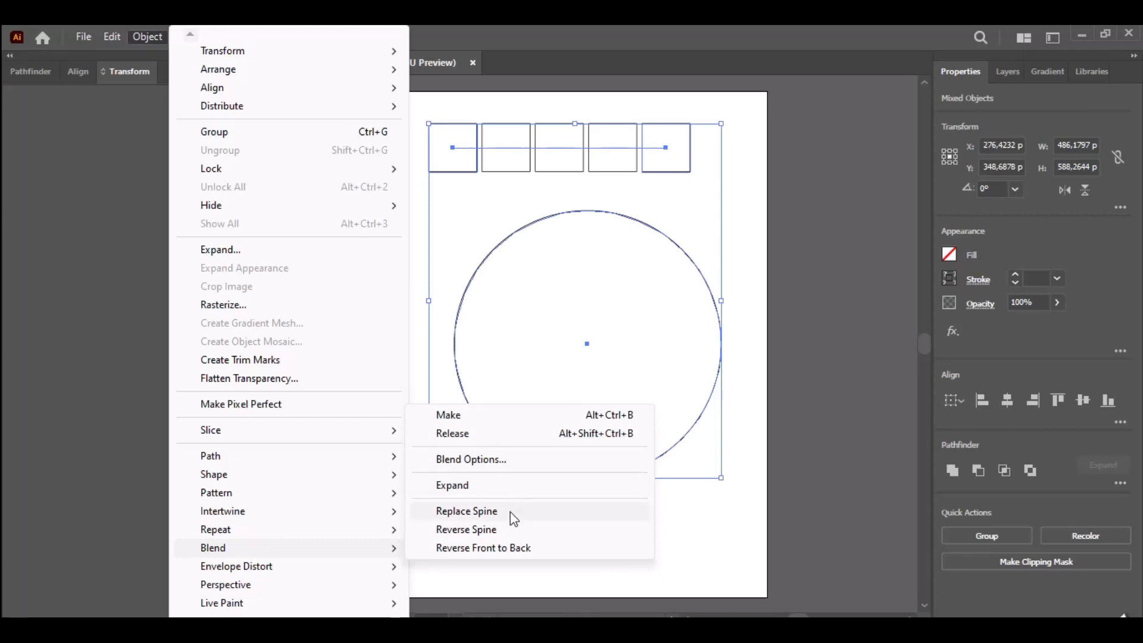
left_click(467, 511)
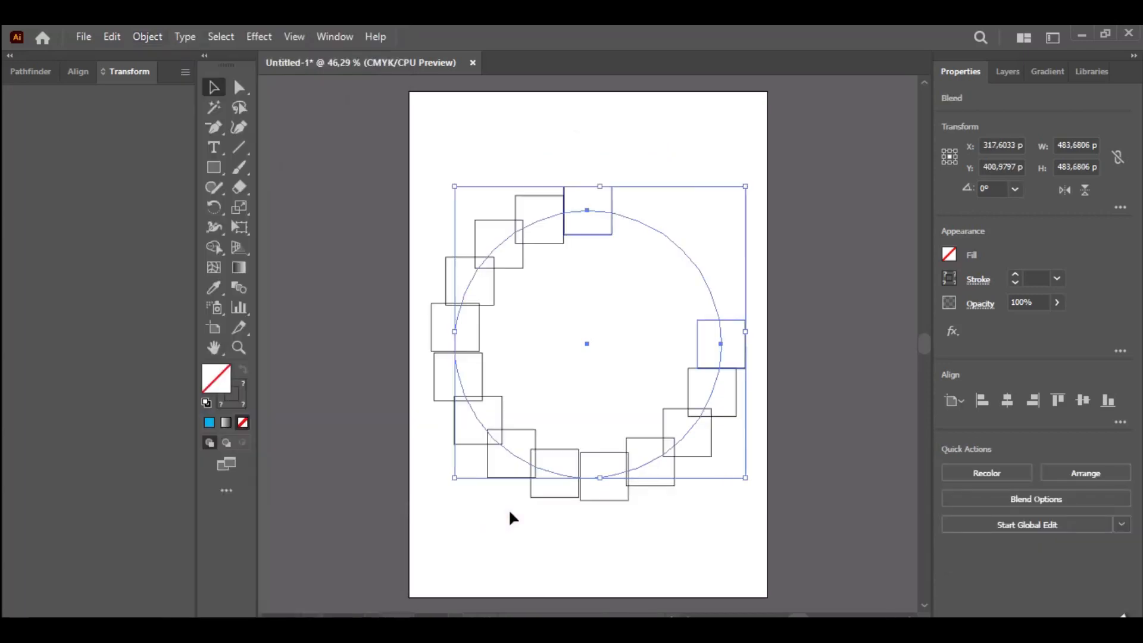
left_click(781, 287)
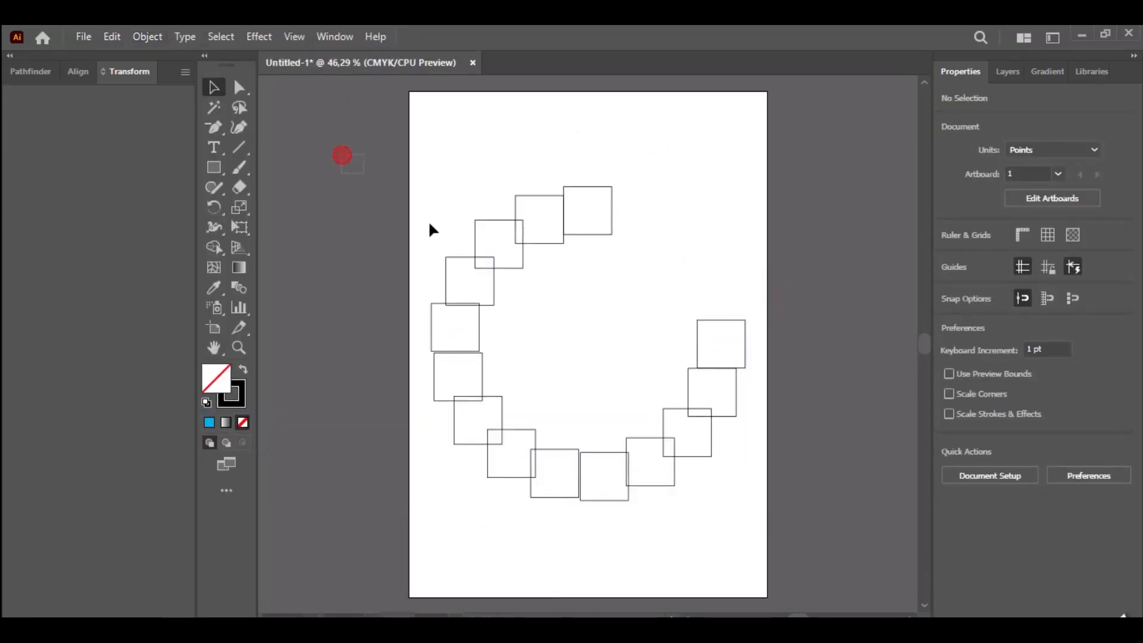
- Open the circular blend's options and set its spacing to Specified Steps with 4 steps
left_click_drag(431, 229, 865, 555)
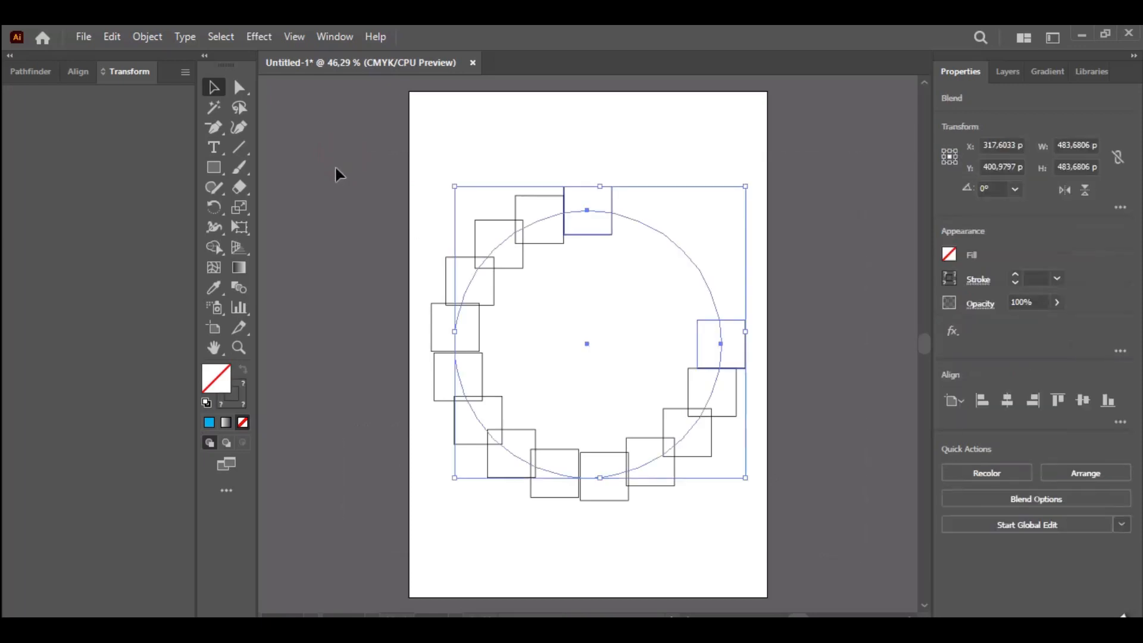
left_click(152, 37)
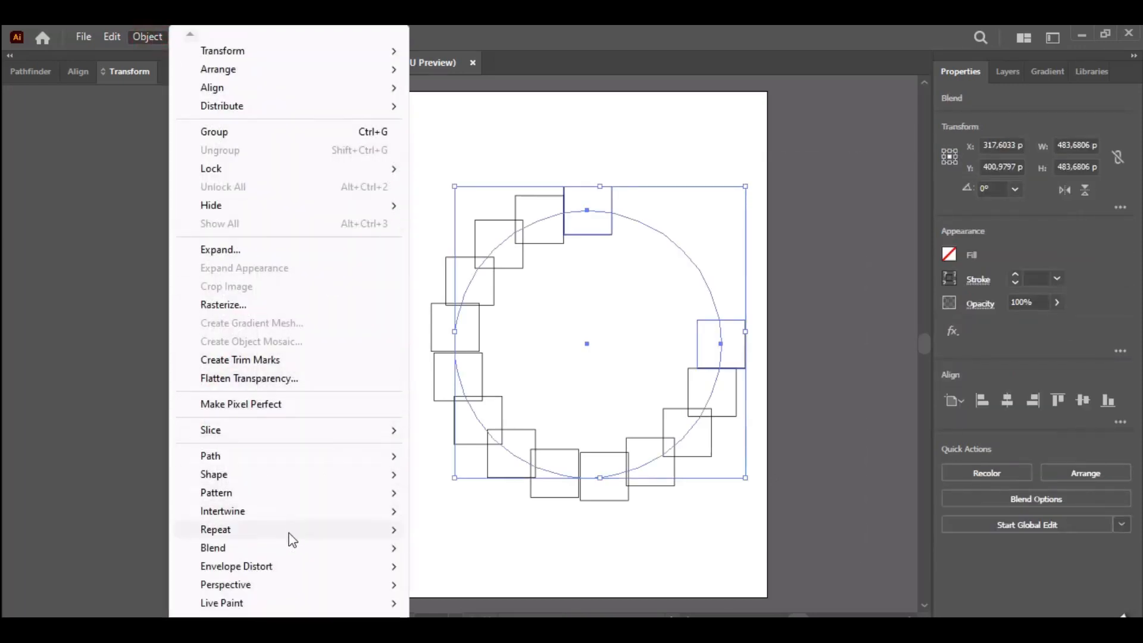
mouse_move(284, 549)
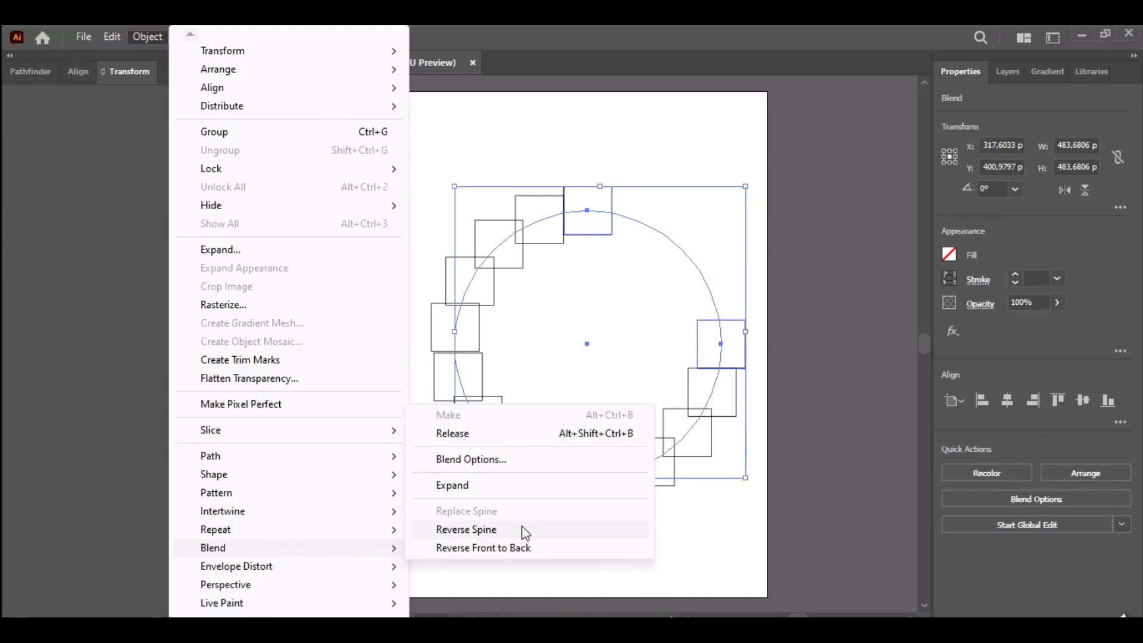
left_click(518, 457)
left_click(918, 122)
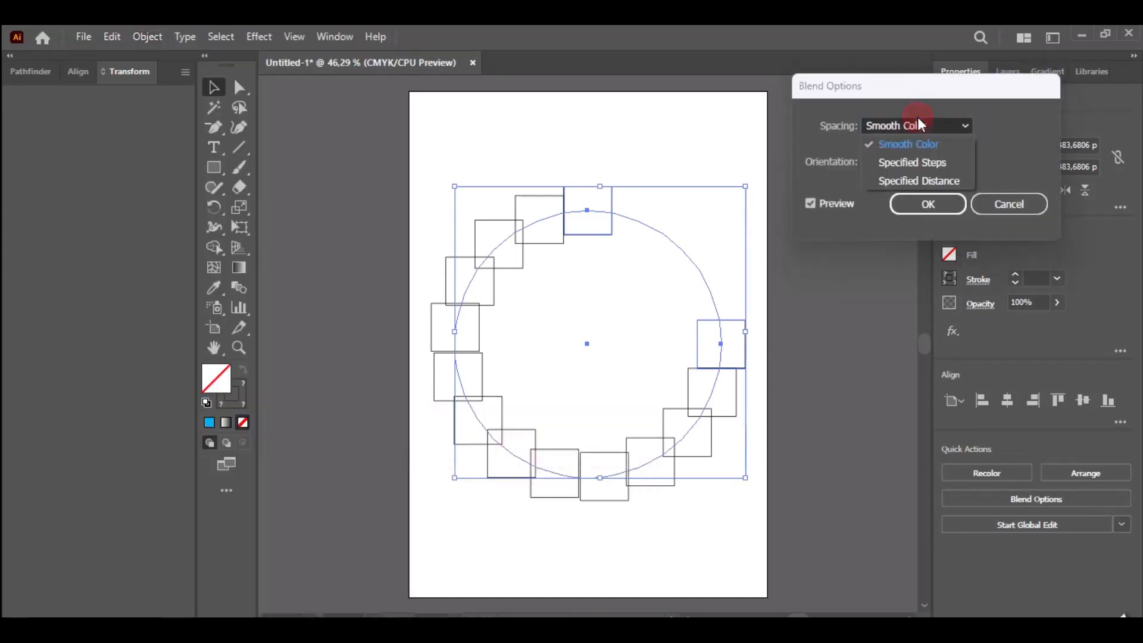
left_click(922, 164)
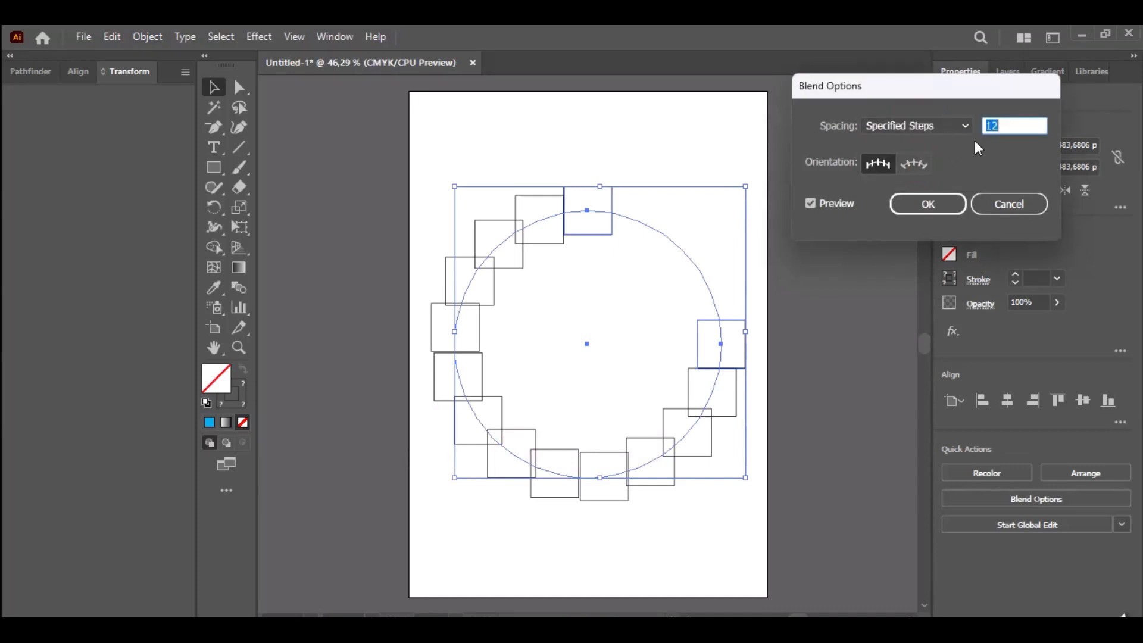
key("Down")
key("Down")
key("Down")
key("Down")
key("Down")
key("Down")
key("Down")
key("Down")
key("Down")
key("Down")
key("Down")
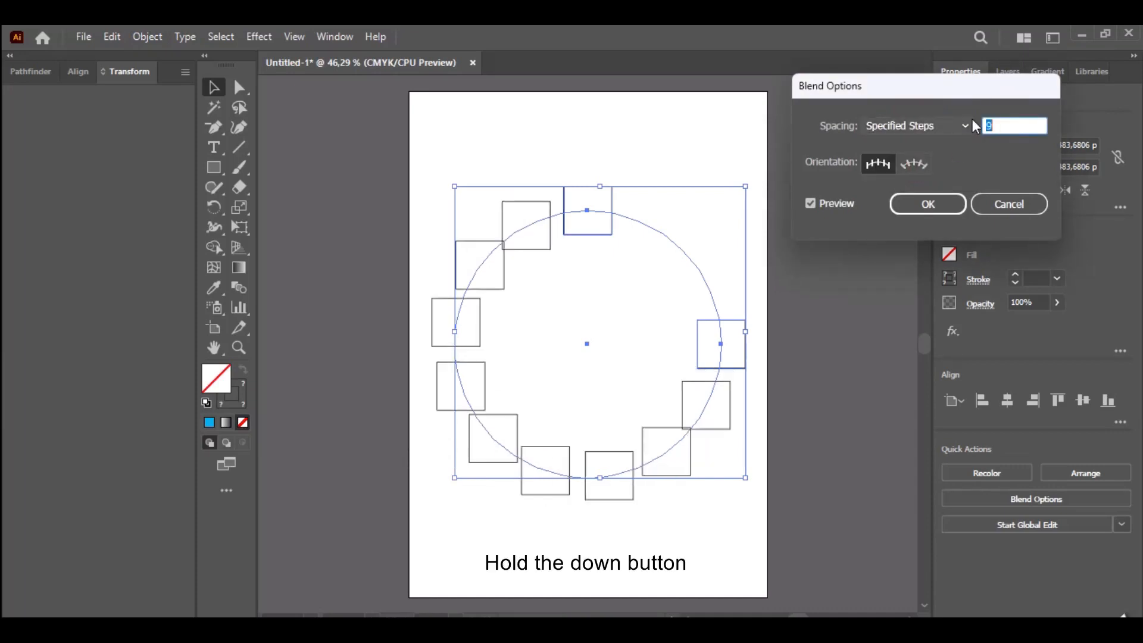
key("Up")
key("Up")
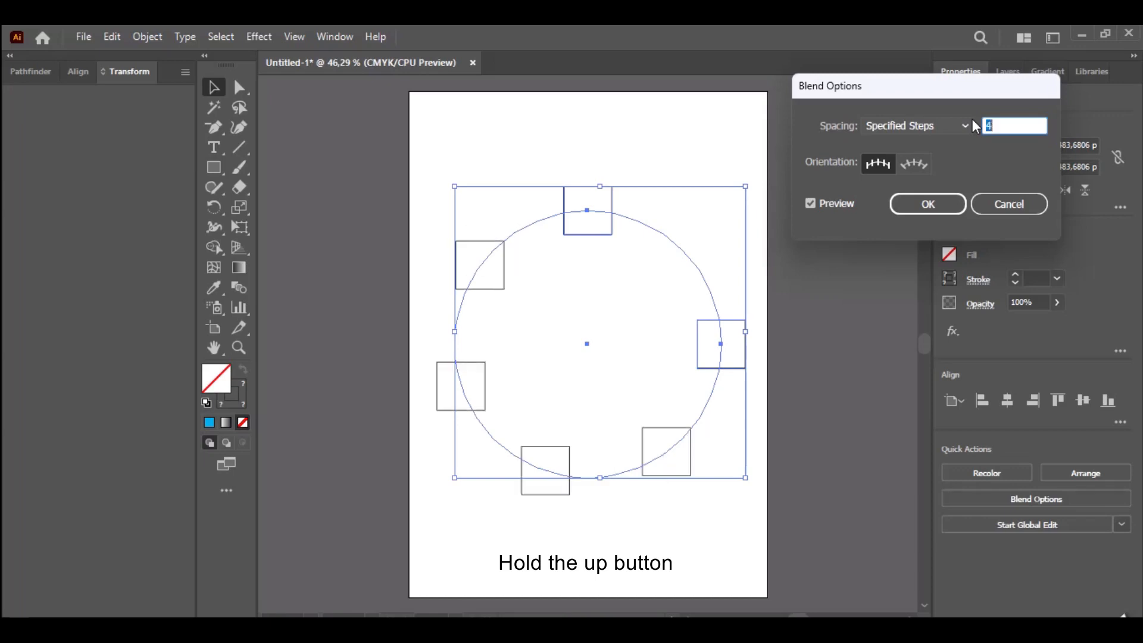
- Compare the blend's Align to Path orientation with the default upright one, ending on the upright orientation
left_click(913, 164)
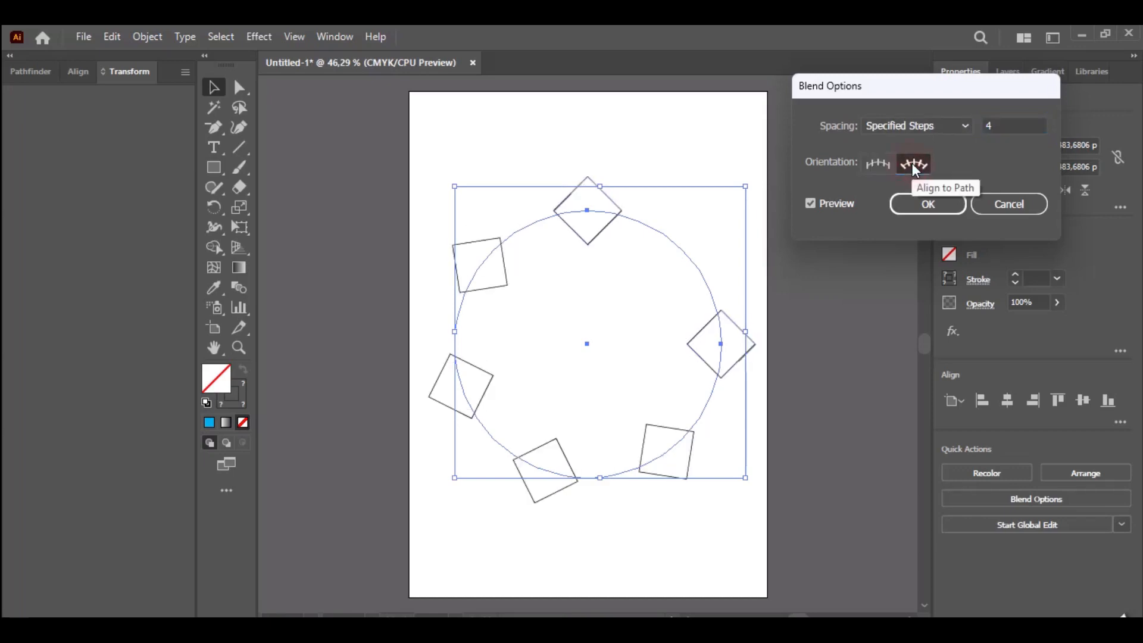
left_click(884, 167)
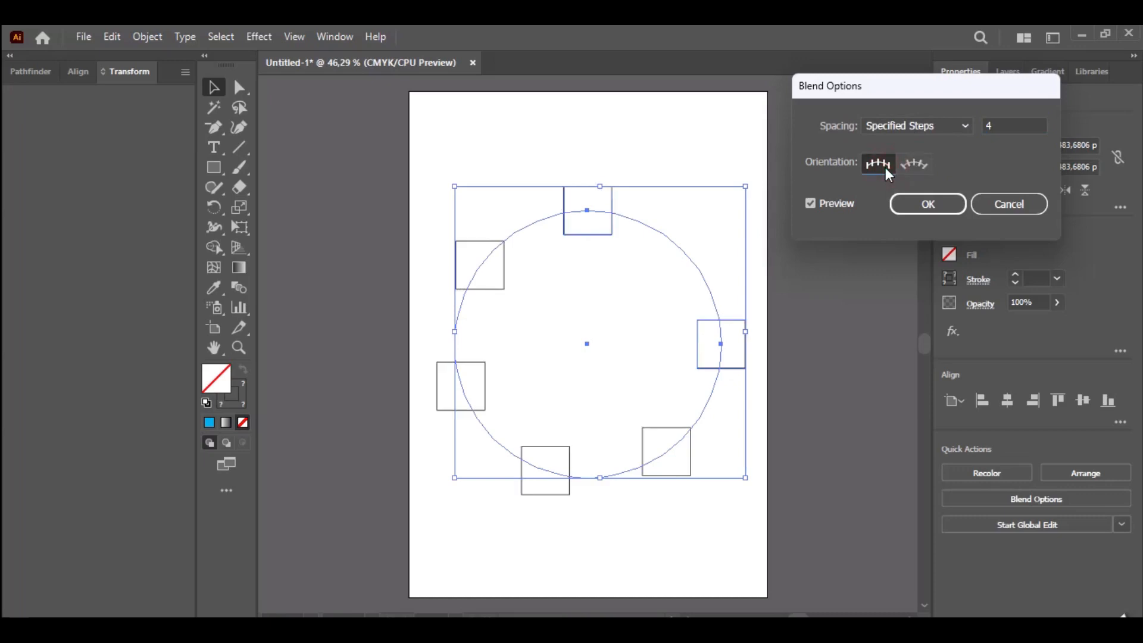
left_click(913, 165)
left_click(886, 163)
left_click(913, 165)
left_click(883, 163)
- Set the blend's number of specified steps to 6
double_click(998, 122)
key("Up")
key("Up")
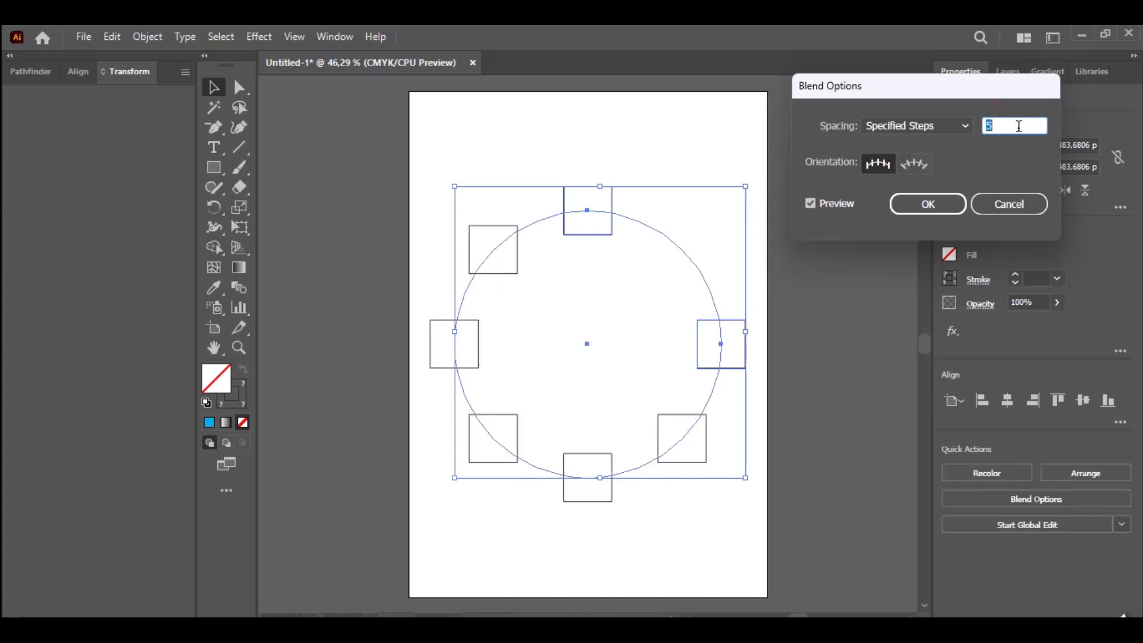
- Change the blend's spacing to Specified Distance and lower the distance to 2 pt
left_click(965, 123)
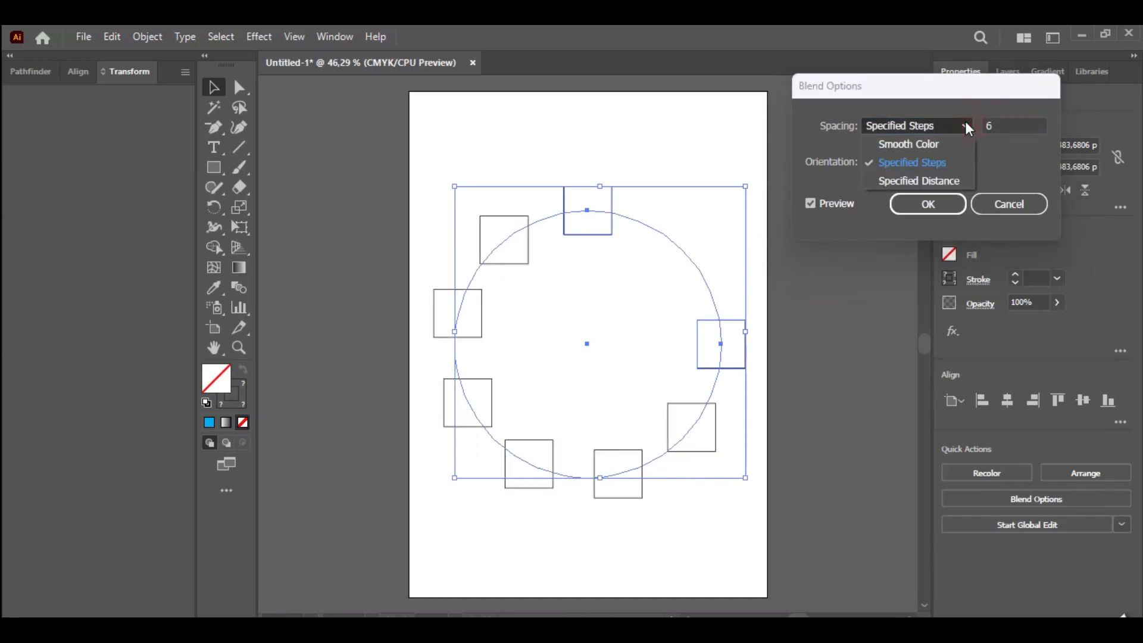
left_click(947, 182)
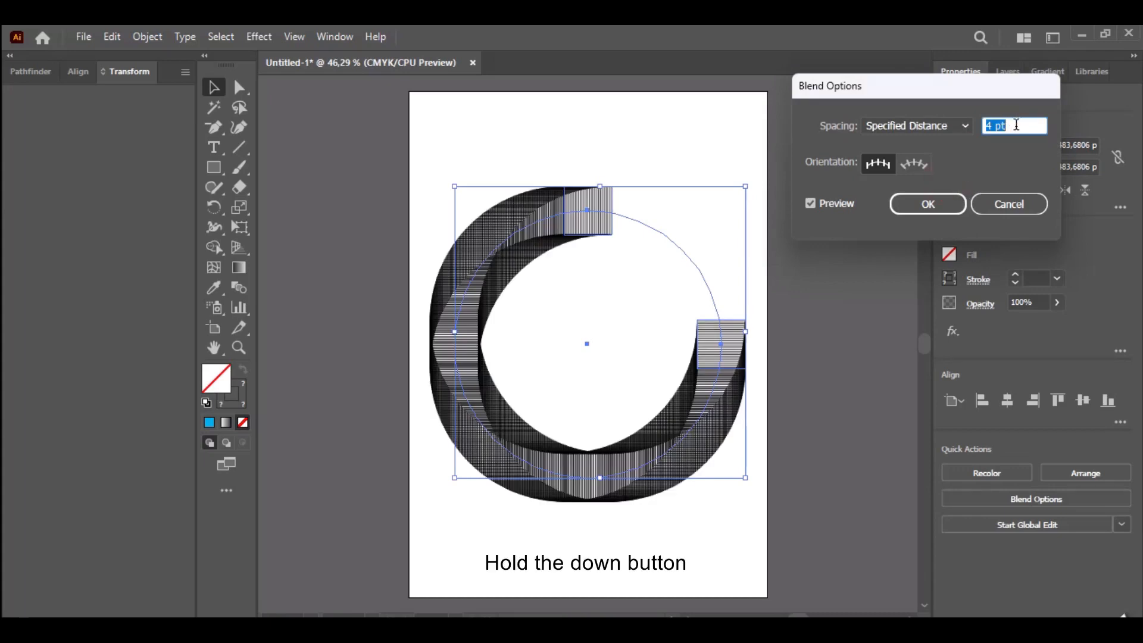
key("Down")
key("Down")
key("Down")
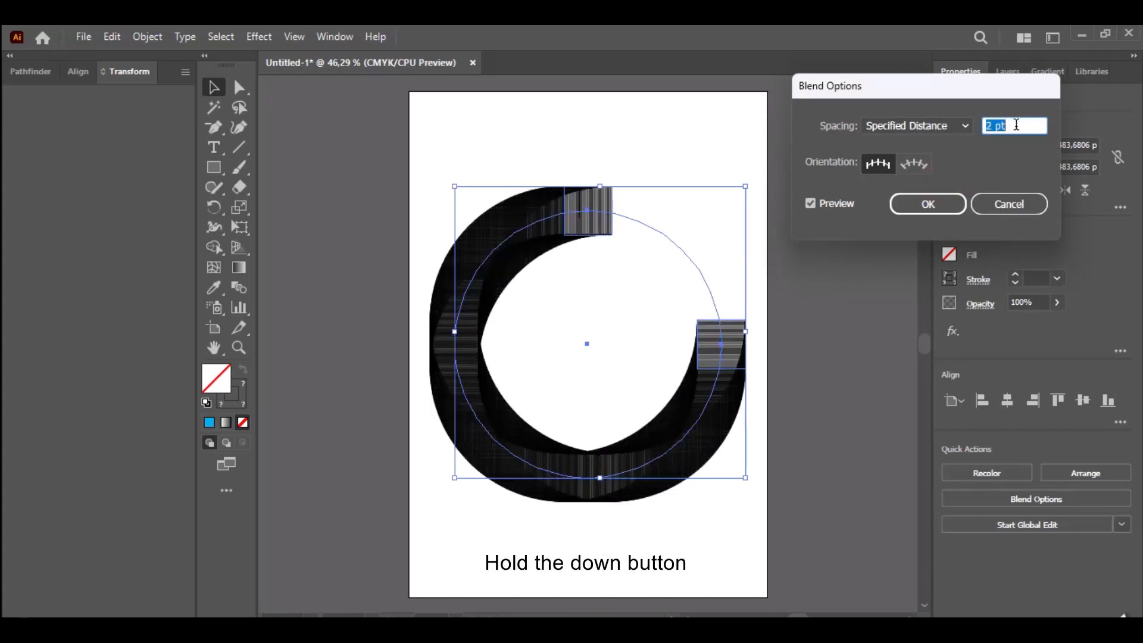
- Raise the blend's specified distance to 189 pt
key("Up")
key("Up")
key("Up")
key("Up")
key("Up")
key("Up")
key("Up")
key("Up")
key("Up")
key("Up")
key("Up")
key("Up")
key("Up")
key("Up")
key("Up")
key("Up")
key("Up")
key("Up")
key("Up")
key("Up")
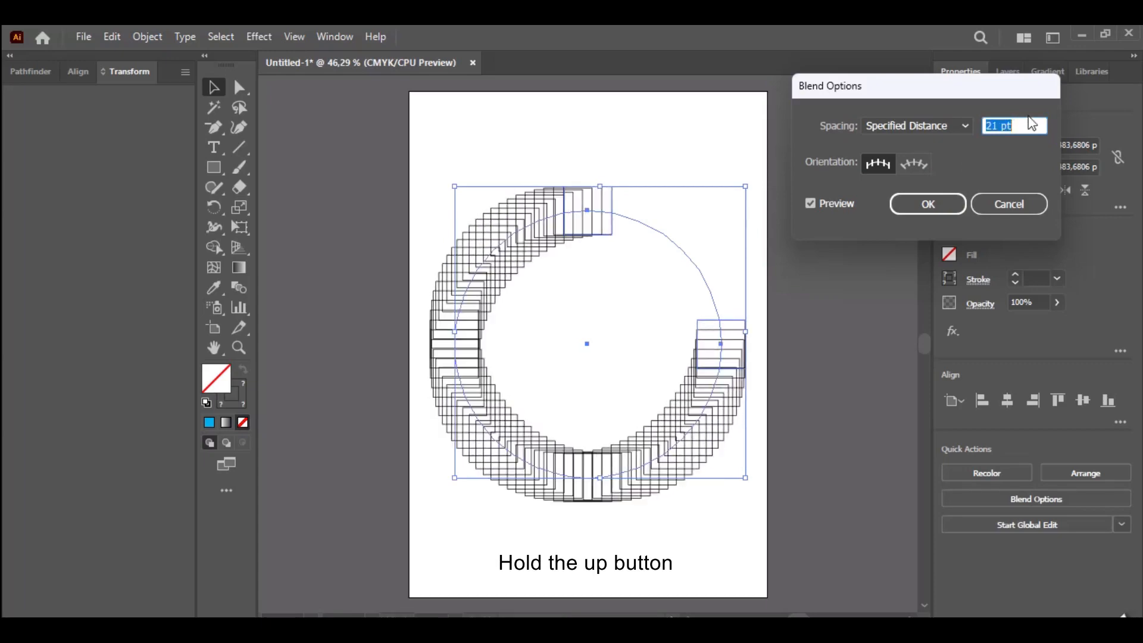
key("Up")
key("Up")
key("Up")
key("Up")
key("Up")
key("Up")
key("Up")
key("Up")
key("Up")
key("Up")
key("Up")
key("Up")
key("Up")
key("Up")
key("Up")
key("Up")
key("Up")
key("Up")
key("Up")
key("Up")
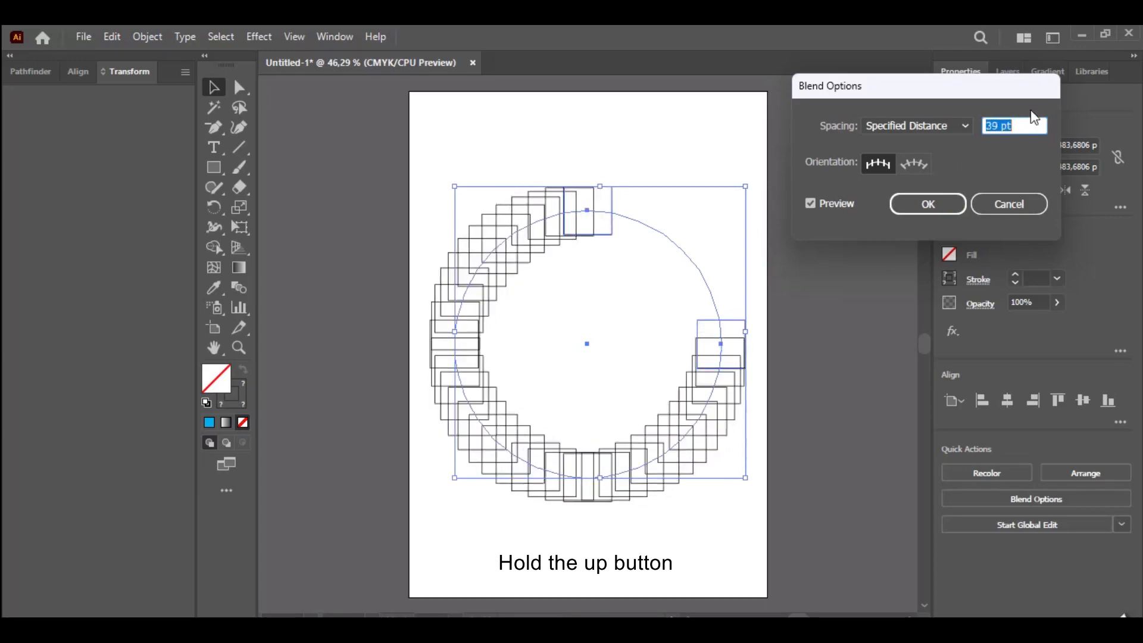
key("Up")
key("Up")
key("Up")
key("Up")
key("Up")
key("Up")
key("Up")
key("Up")
key("Up")
key("Up")
key("Up")
key("Up")
key("Up")
key("Up")
key("Up")
key("Up")
key("Up")
key("Up")
key("Up")
key("Up")
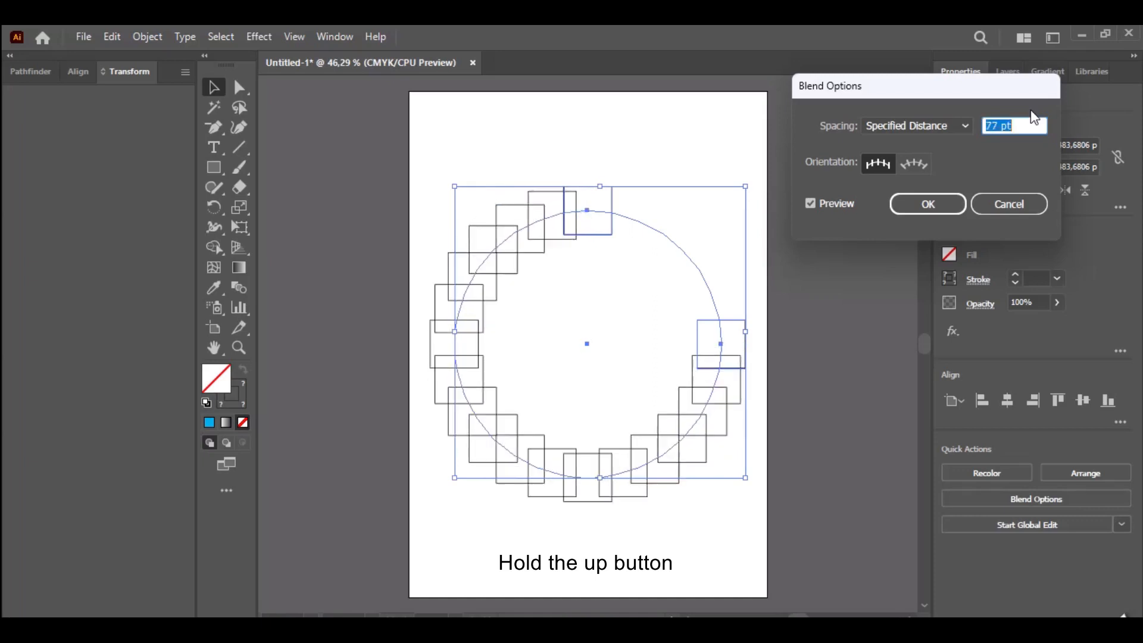
key("Up")
key("Up")
key("Up")
key("Up")
key("Up")
key("Up")
key("Up")
key("Up")
key("Up")
key("Up")
key("Up")
key("Up")
key("Up")
key("Up")
key("Up")
key("Up")
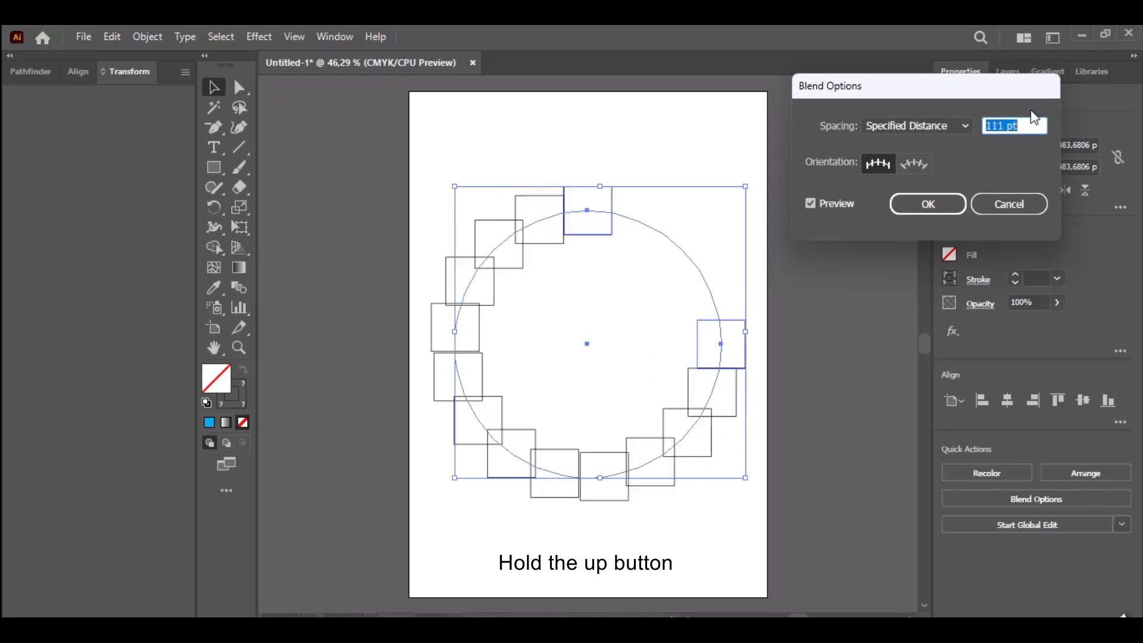
key("Up")
key("Up")
key("Up")
key("Up")
key("Up")
key("Up")
key("Up")
key("Up")
key("Up")
key("Up")
key("Up")
key("Up")
key("Up")
key("Up")
key("Up")
key("Up")
key("Up")
key("Up")
key("Up")
key("Up")
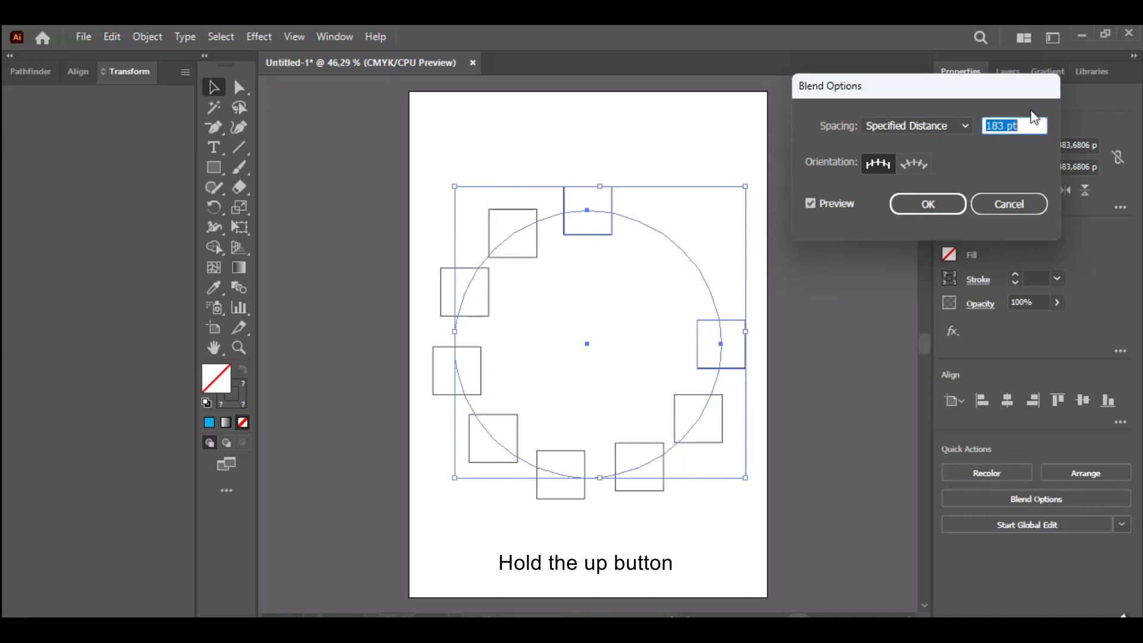
key("Up")
key("Up")
key("Up")
key("Up")
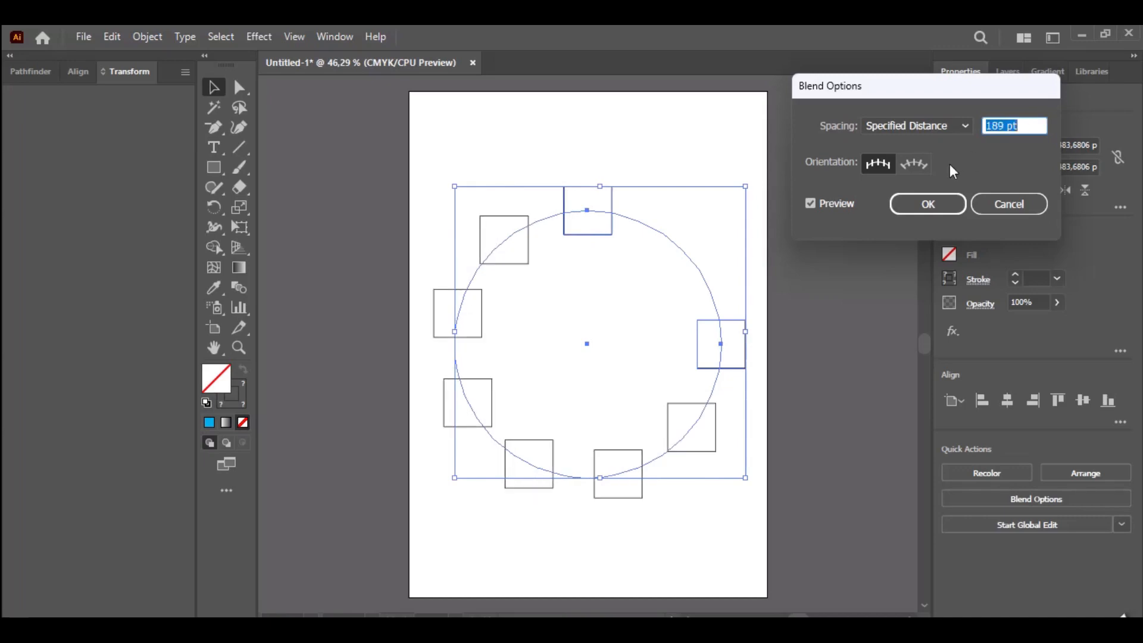
- Compare the blend's Align to Path and Align to Page orientations at the current distance spacing, ending on Align to Page
left_click(920, 169)
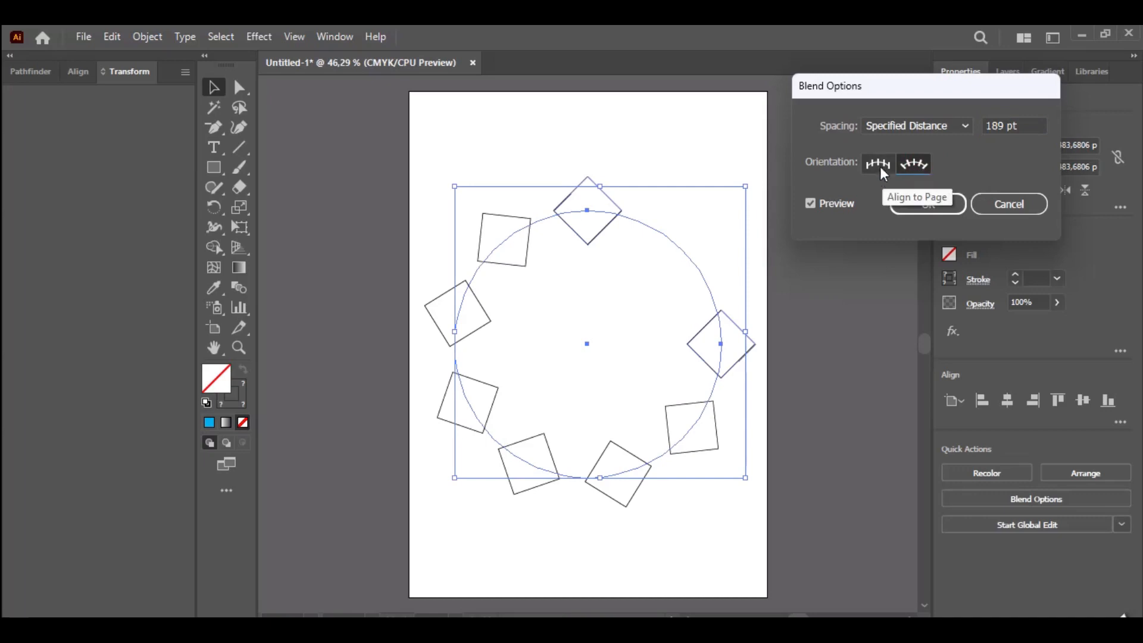
left_click(881, 168)
left_click(910, 167)
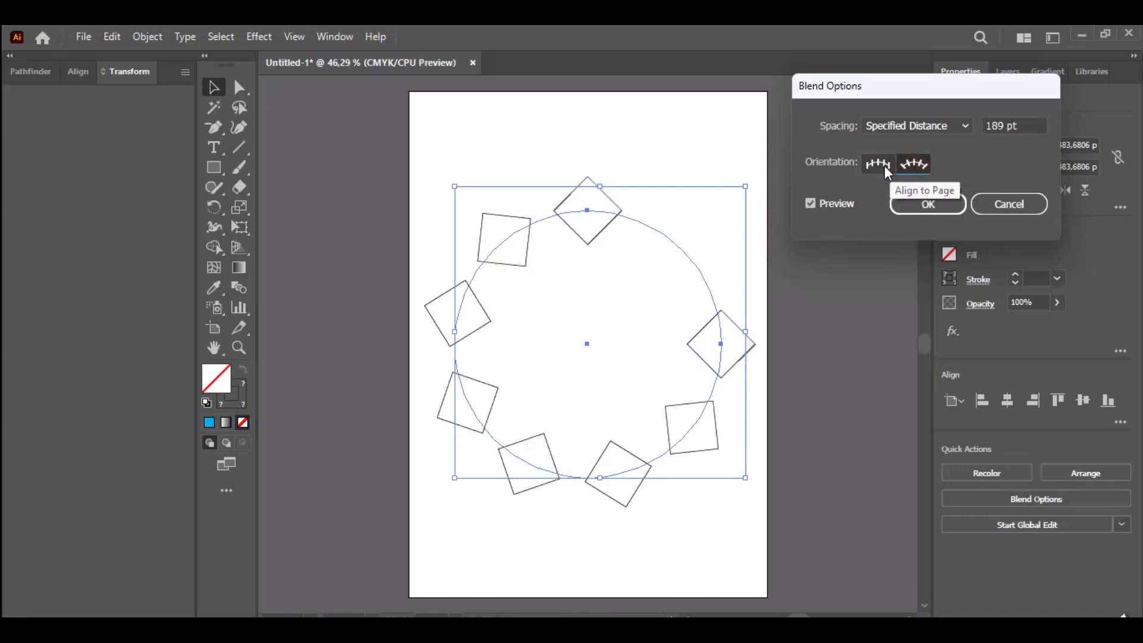
left_click(883, 166)
left_click(914, 165)
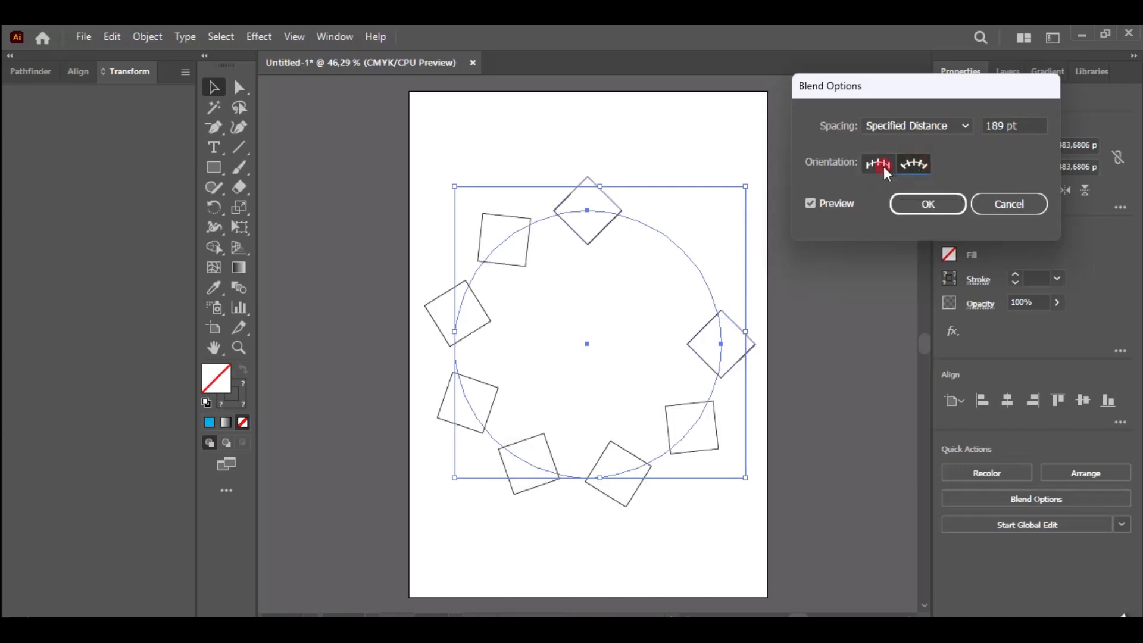
left_click(883, 166)
- Switch the blend's spacing to Specified Steps and set the number of steps to 5
left_click(958, 124)
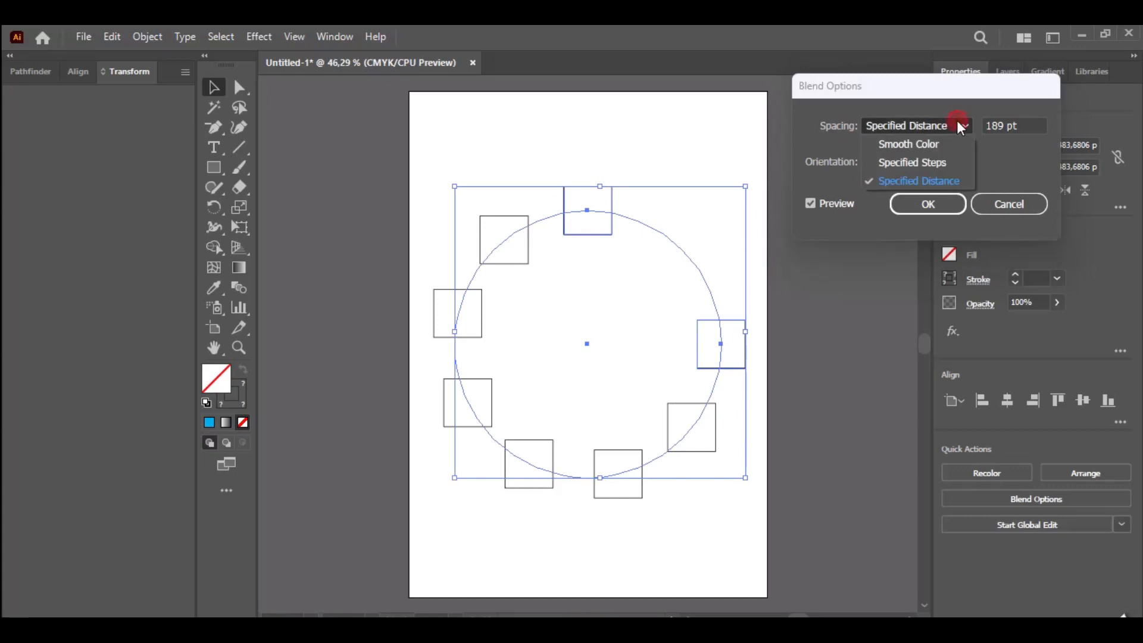
left_click(934, 164)
key("Up")
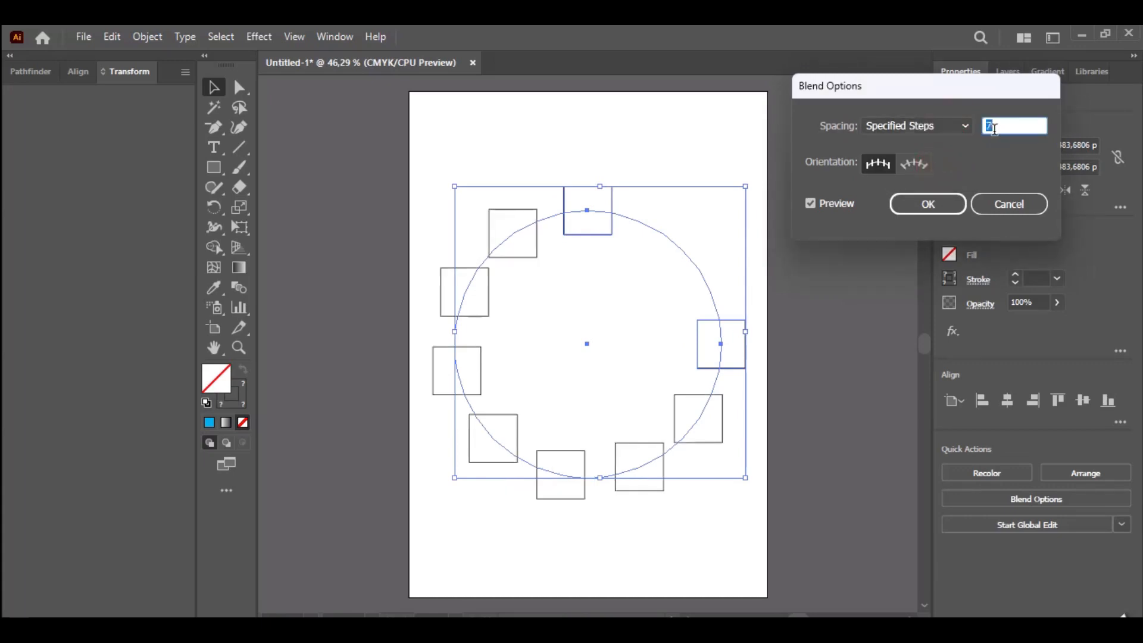
key("Down")
key("Down")
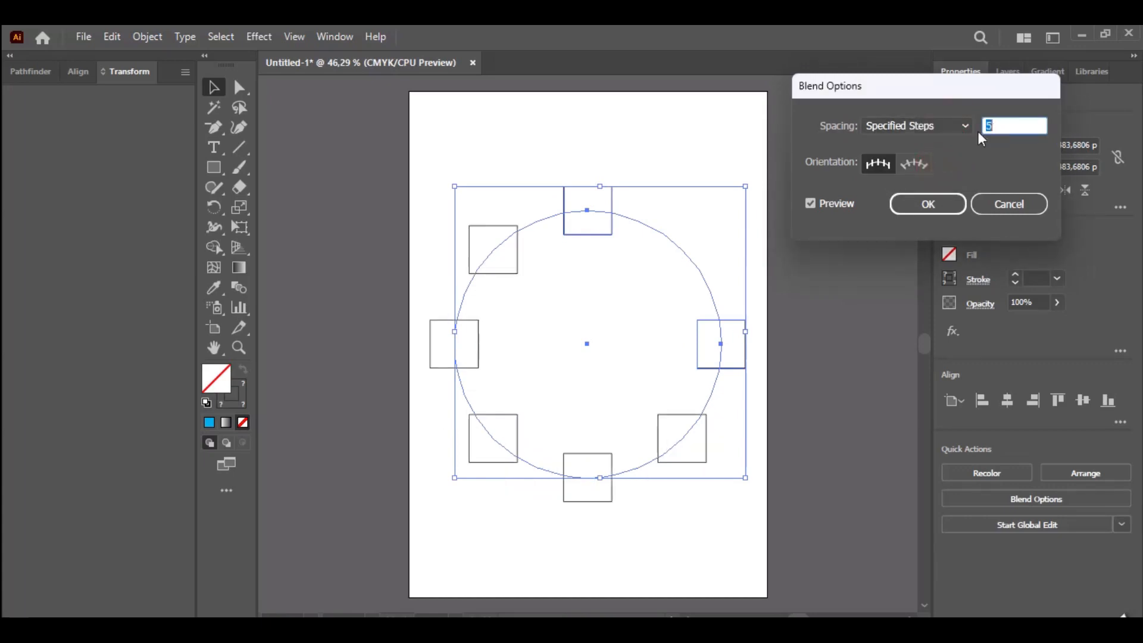
- Compare both orientations for the stepped blend and leave it set to Align to Path
left_click(917, 164)
left_click(878, 166)
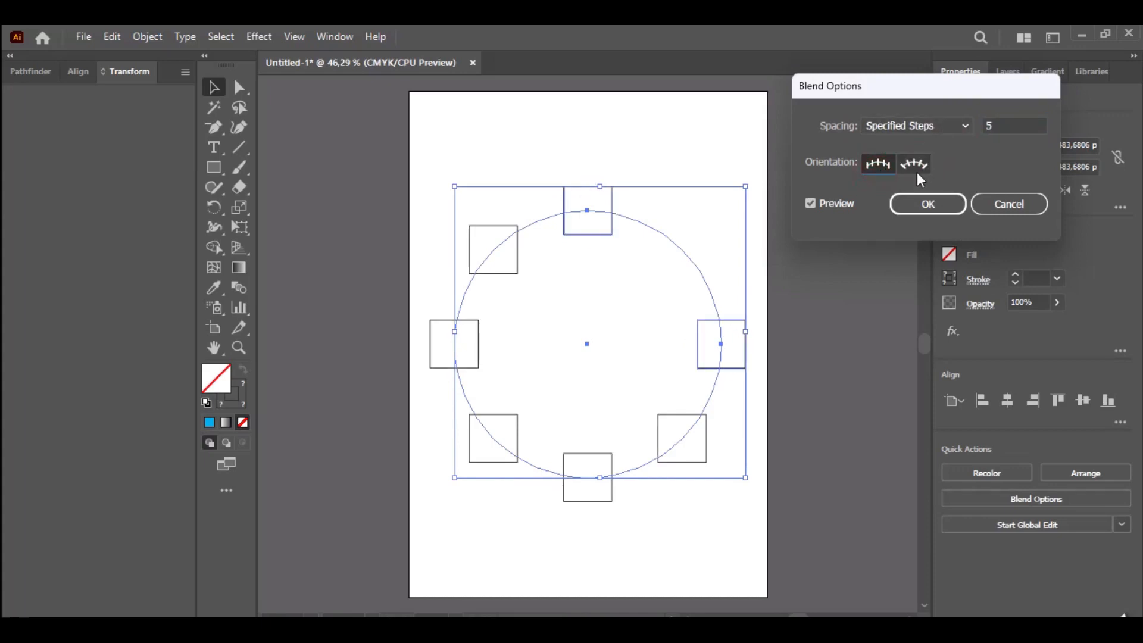
left_click(917, 172)
- Change the blend's spacing to Smooth Color and compare both orientations, ending on Align to Path
left_click(948, 122)
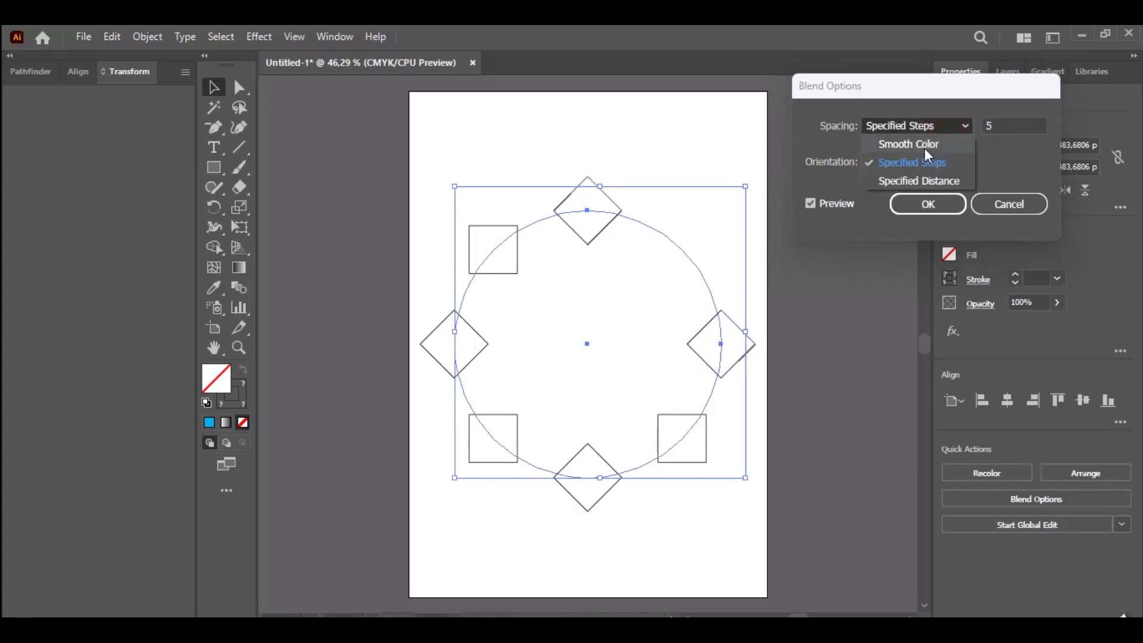
left_click(923, 146)
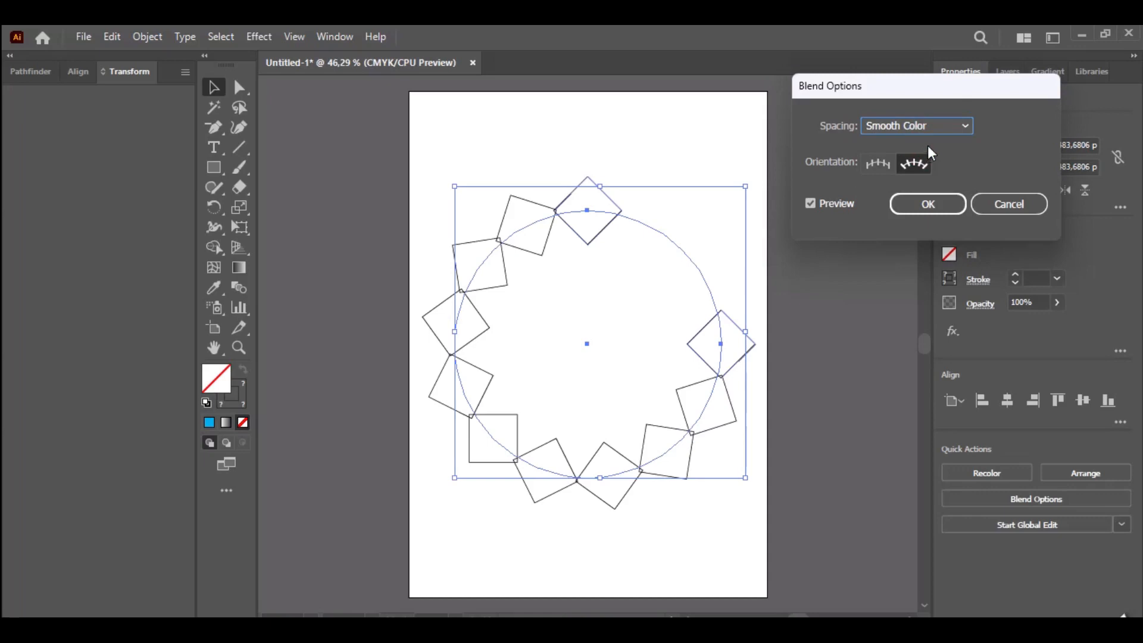
left_click(880, 166)
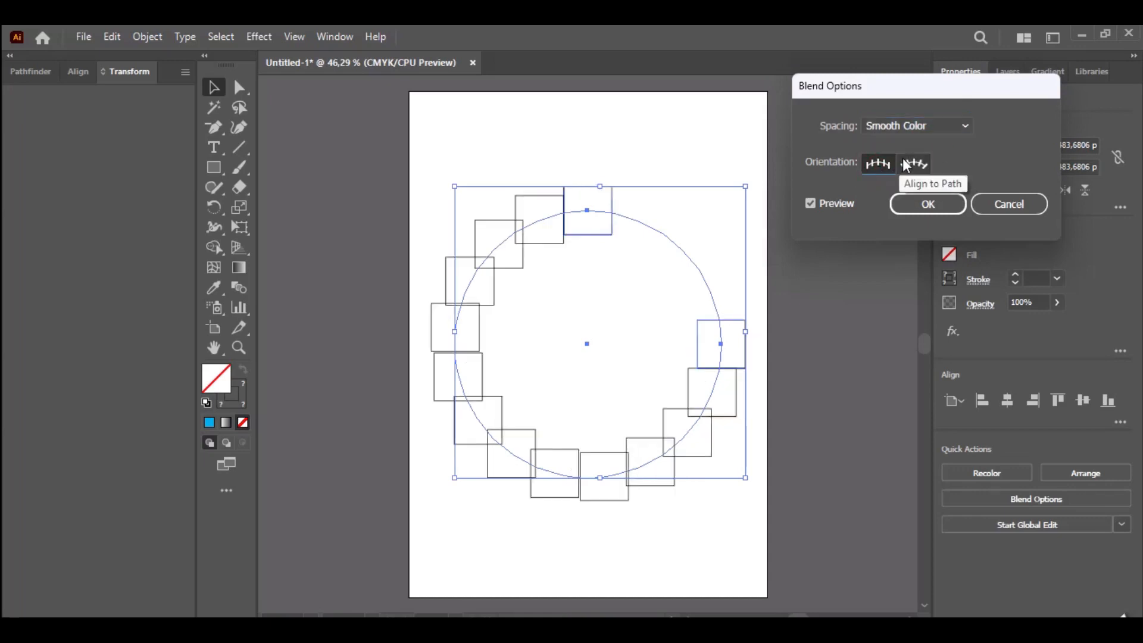
left_click(906, 166)
left_click(880, 162)
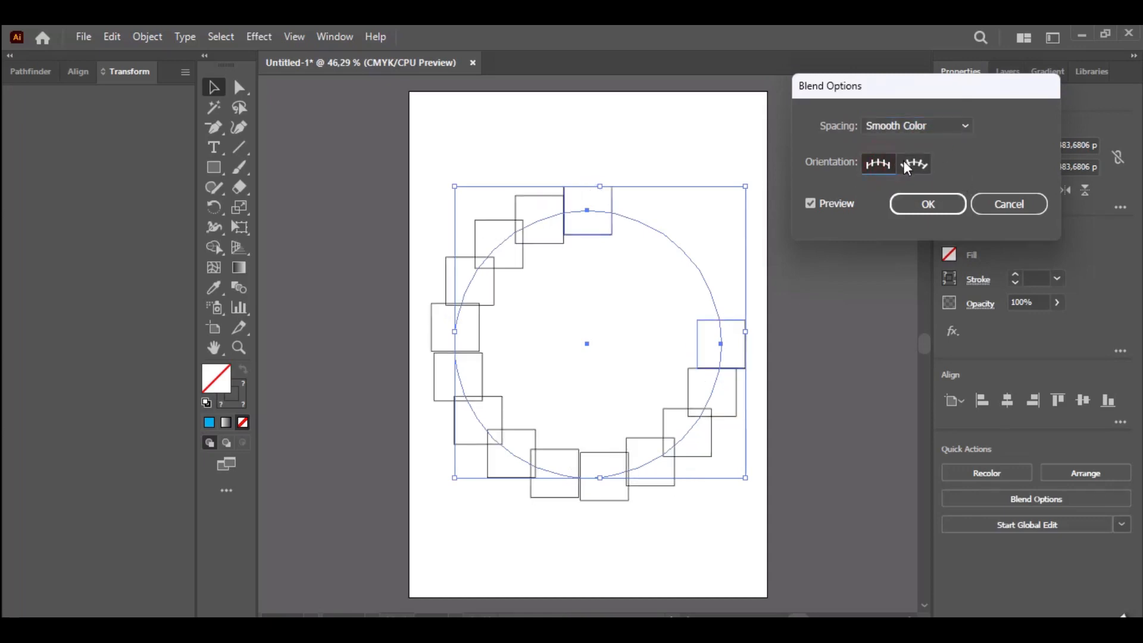
left_click(905, 162)
- Set the blend's spacing back to Specified Steps with 6 steps, apply the options and deselect the blend
left_click(945, 125)
left_click(920, 162)
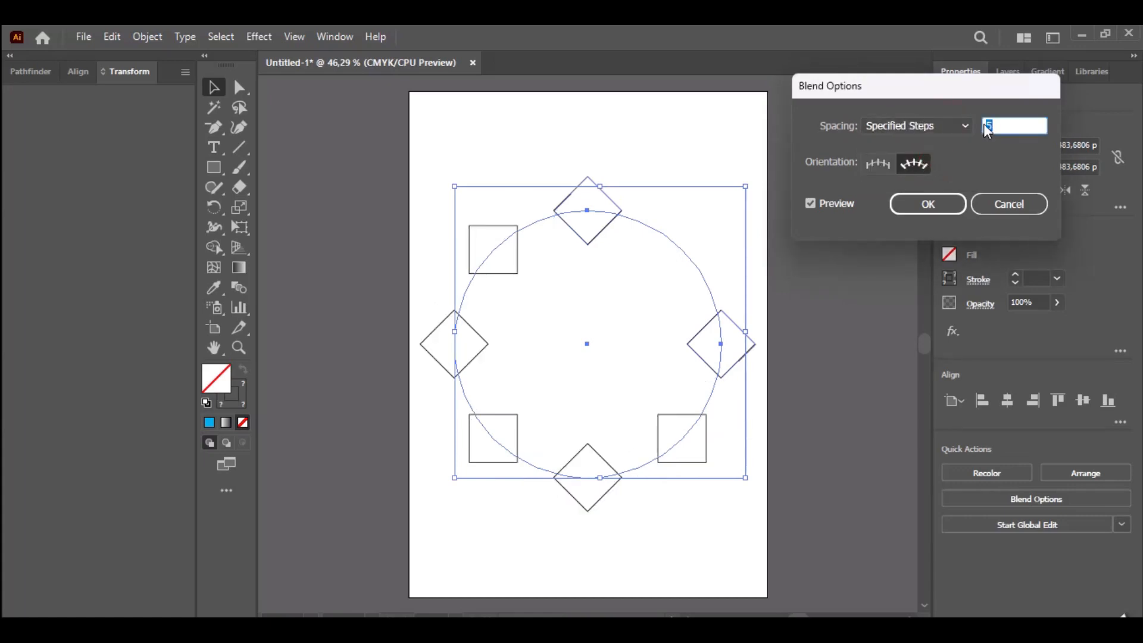
key("Down")
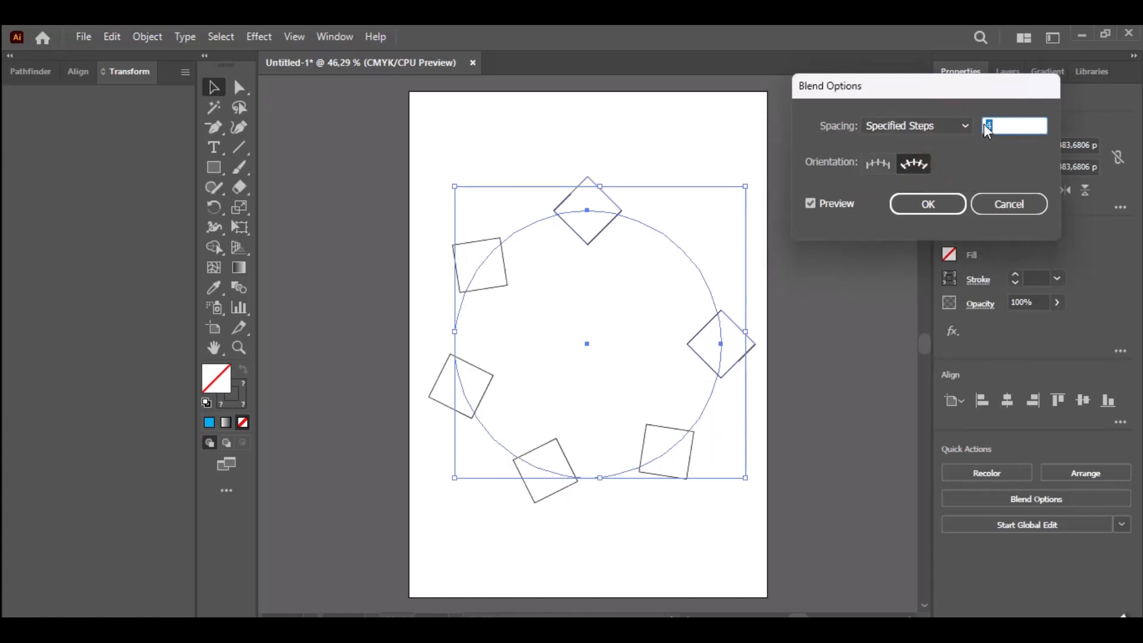
key("Up")
key("Up")
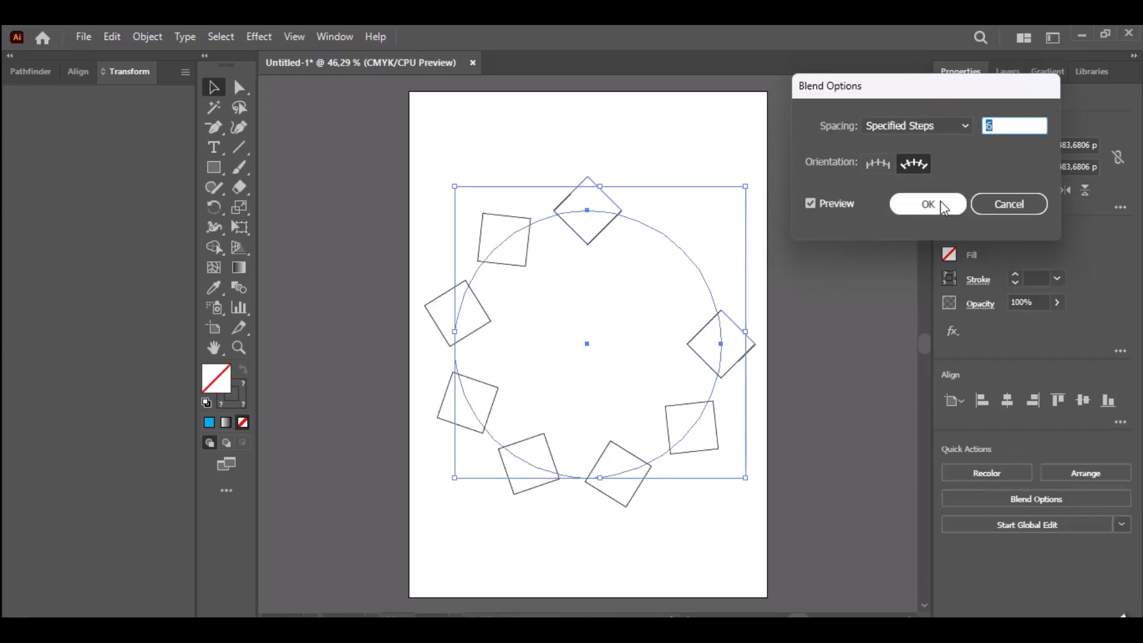
left_click(944, 205)
left_click(647, 123)
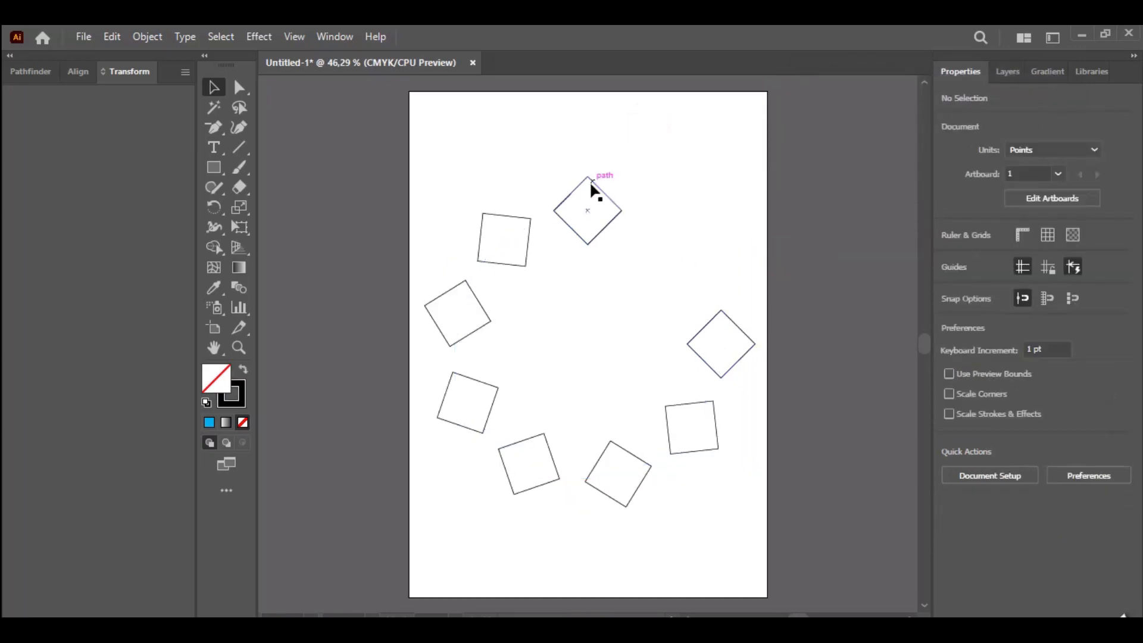
- Select only the blend's top end square and give it a bright blue fill
left_click(1006, 72)
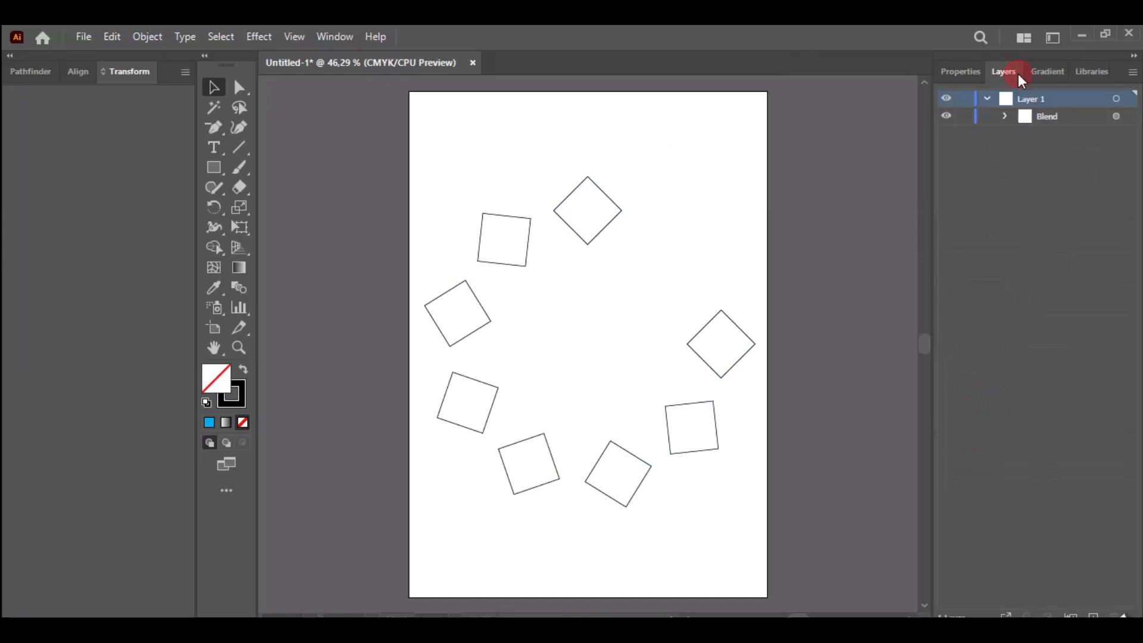
left_click(1005, 116)
left_click(1116, 152)
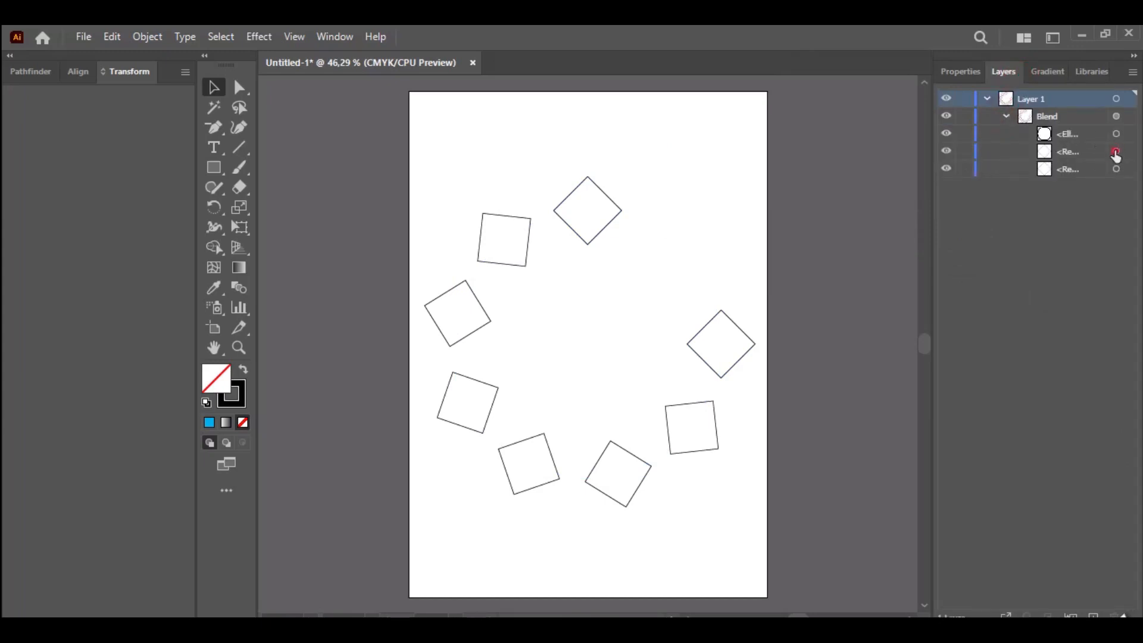
left_click(961, 71)
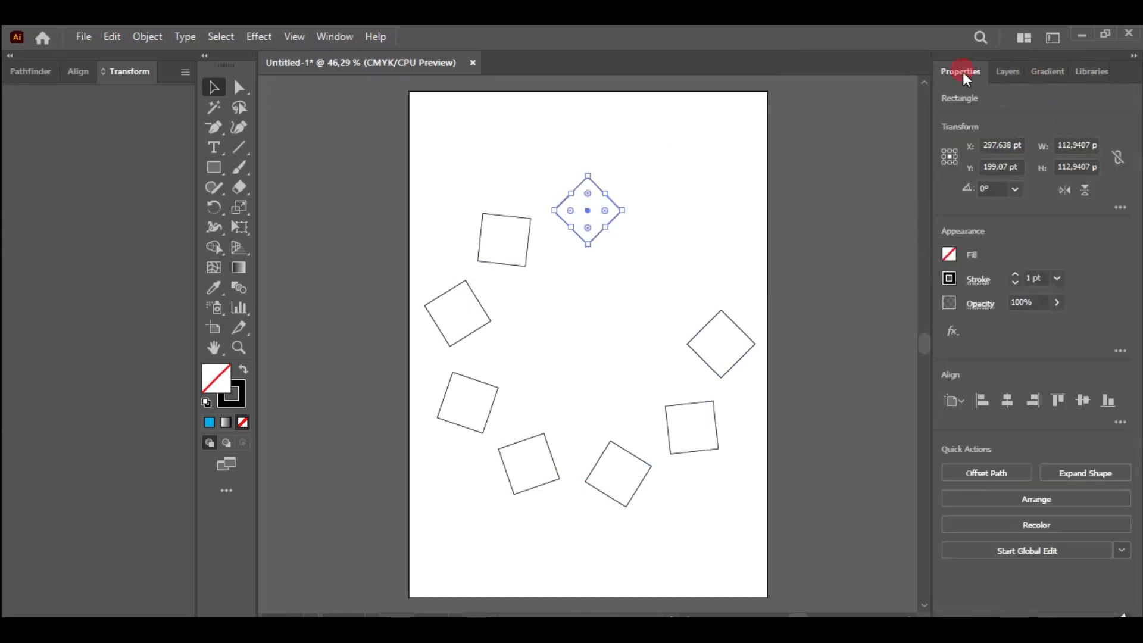
left_click(949, 256)
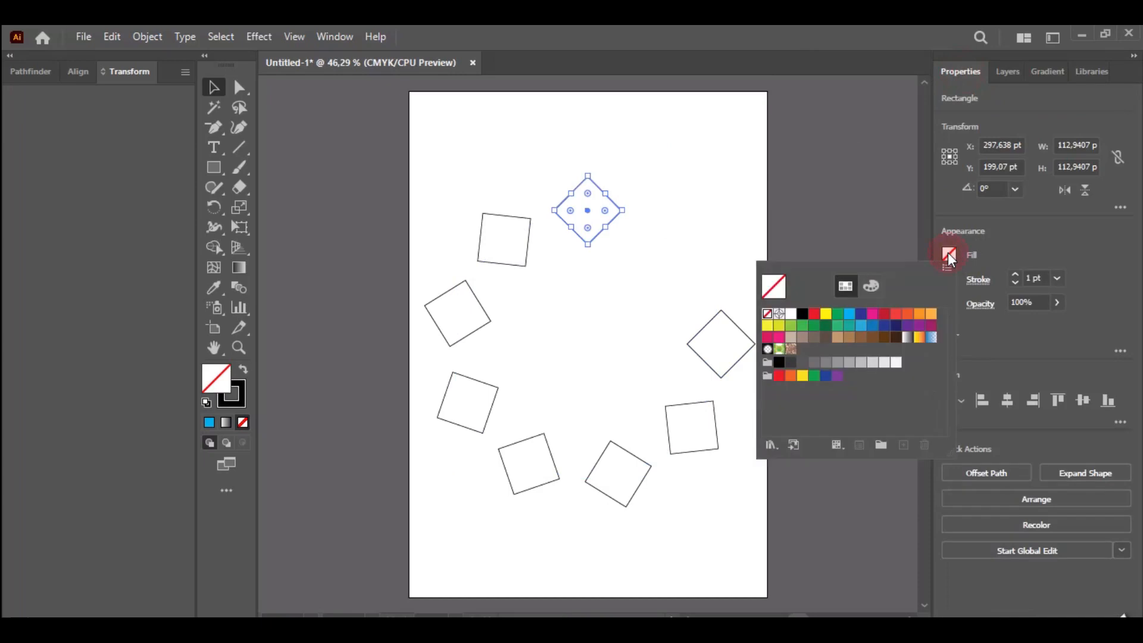
left_click(850, 314)
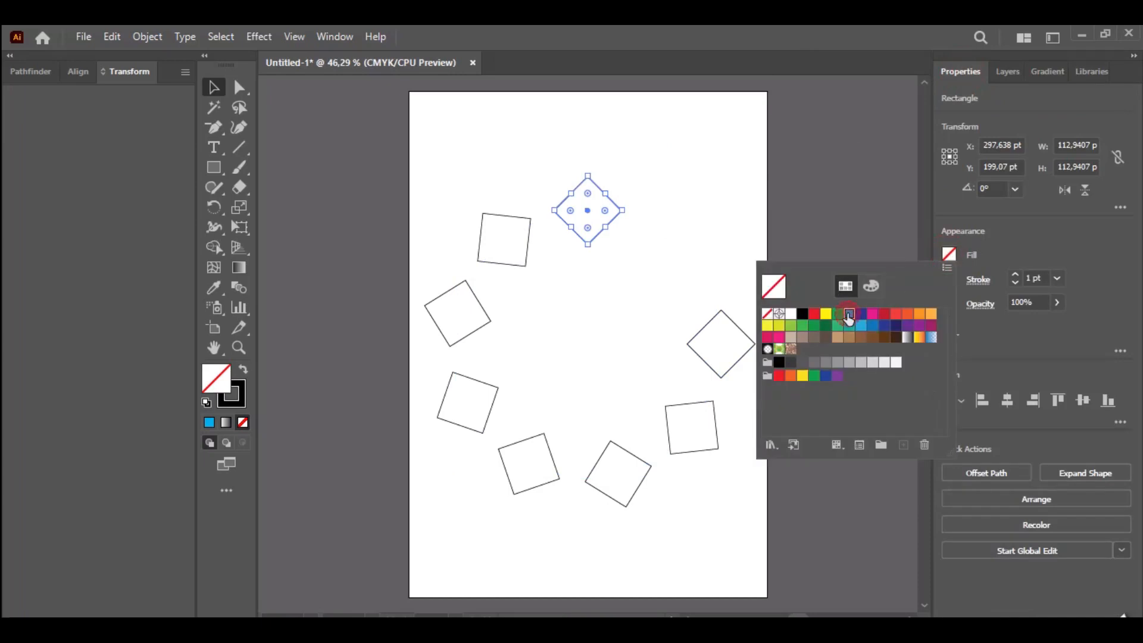
left_click(797, 172)
- Select only the blend's unfilled end square on the right of the circle and give it a light yellow-green fill
left_click(741, 323)
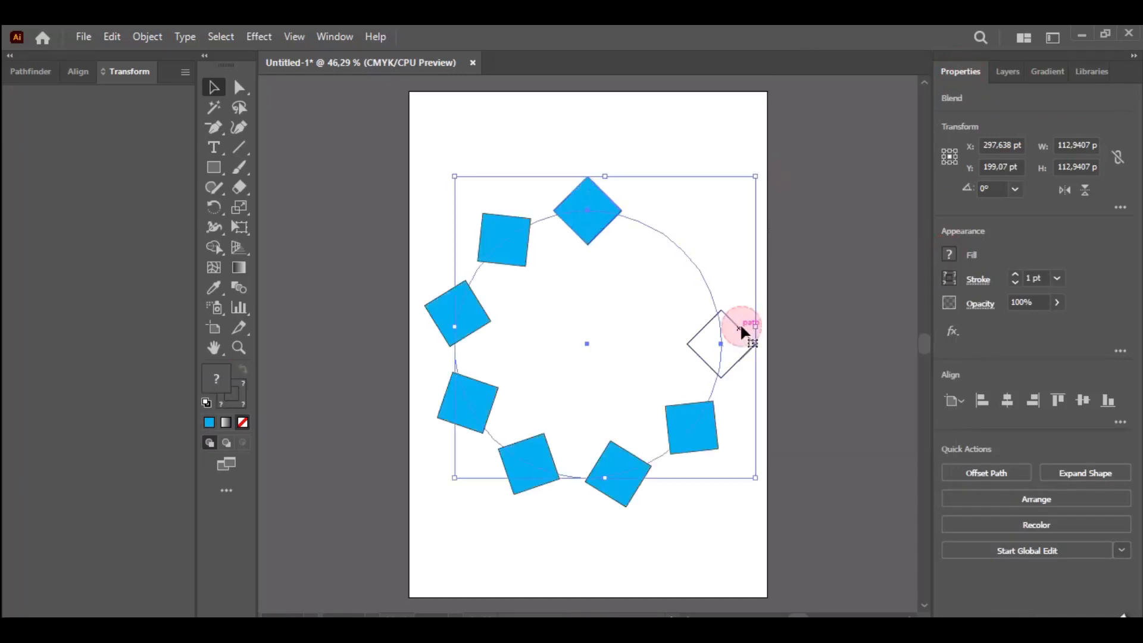
left_click(1013, 69)
left_click(1116, 169)
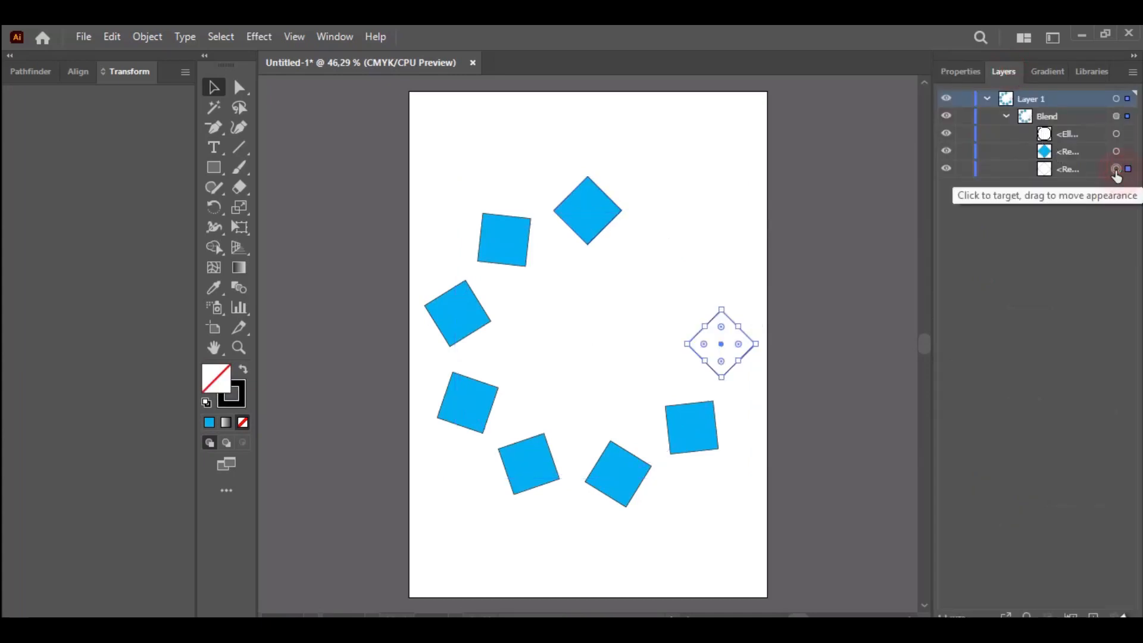
left_click(960, 72)
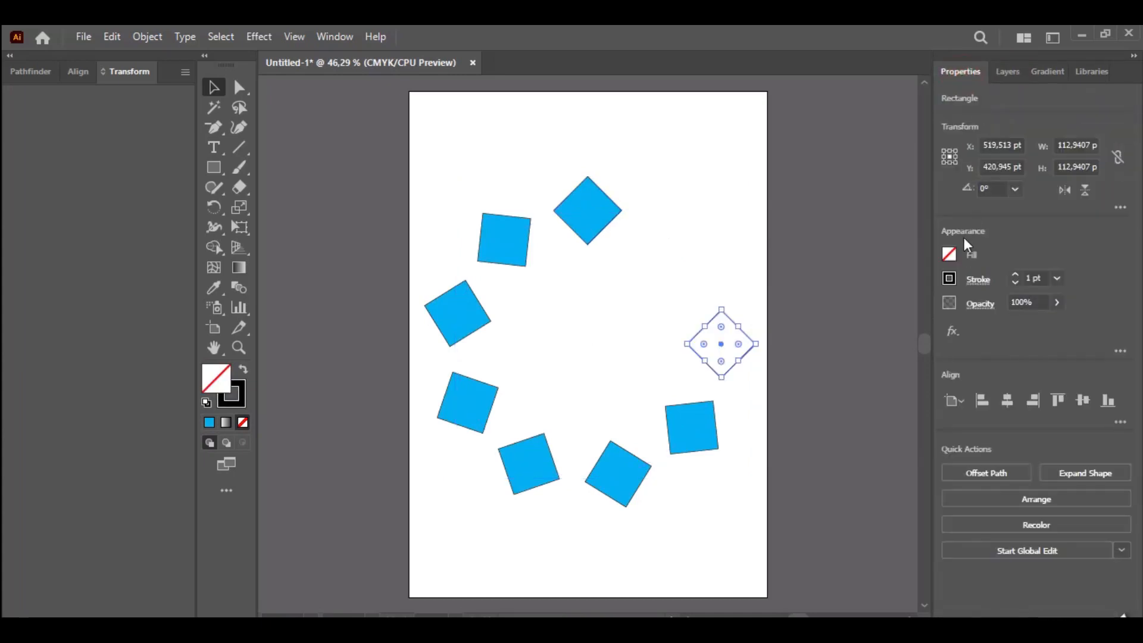
left_click(948, 255)
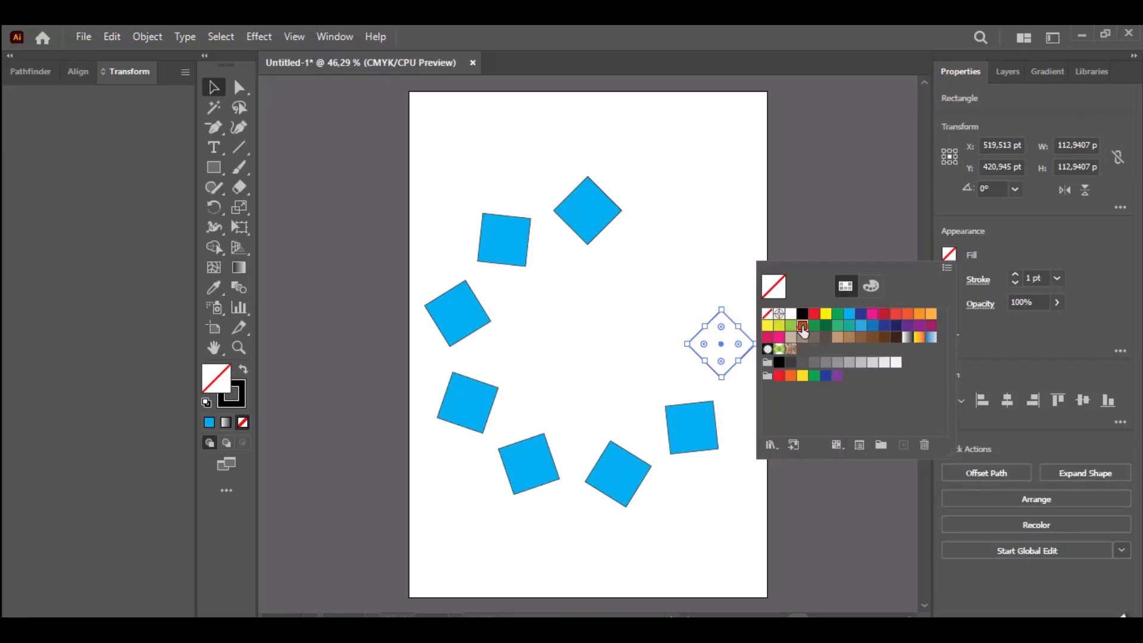
left_click(802, 327)
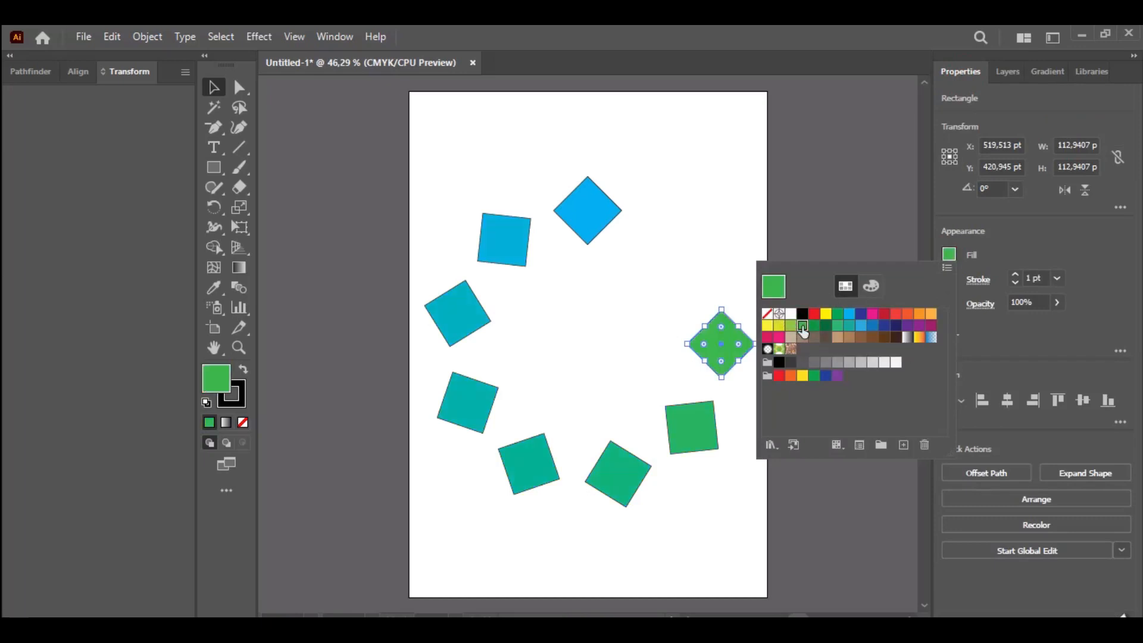
left_click(790, 325)
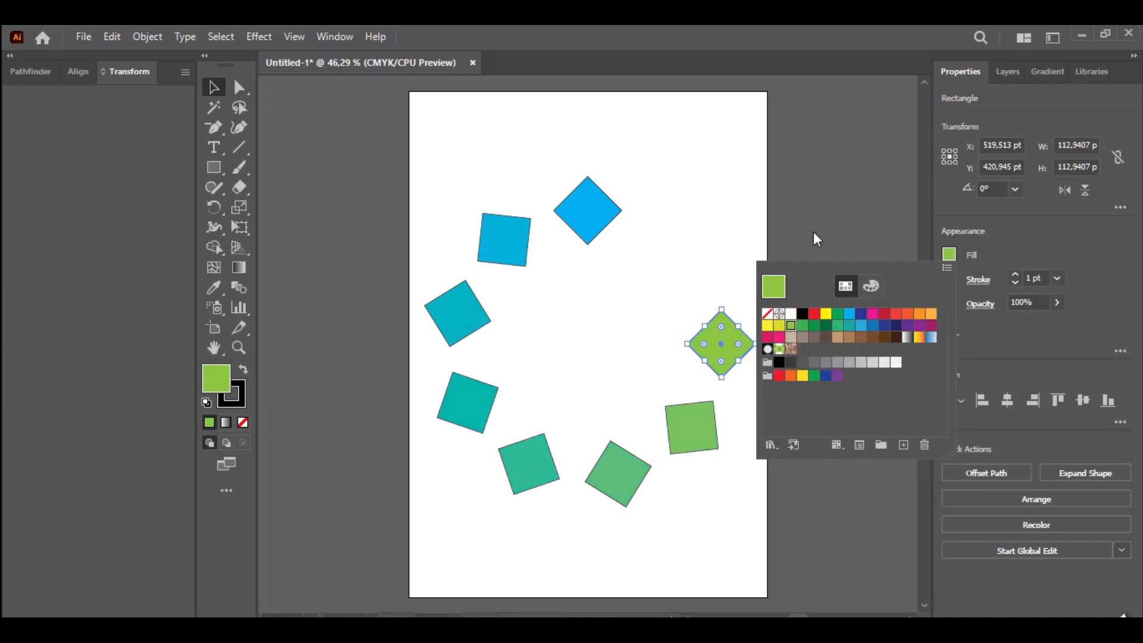
left_click(836, 172)
left_click(836, 171)
- Select the whole blend, set its stroke to None and deselect it
left_click(383, 144)
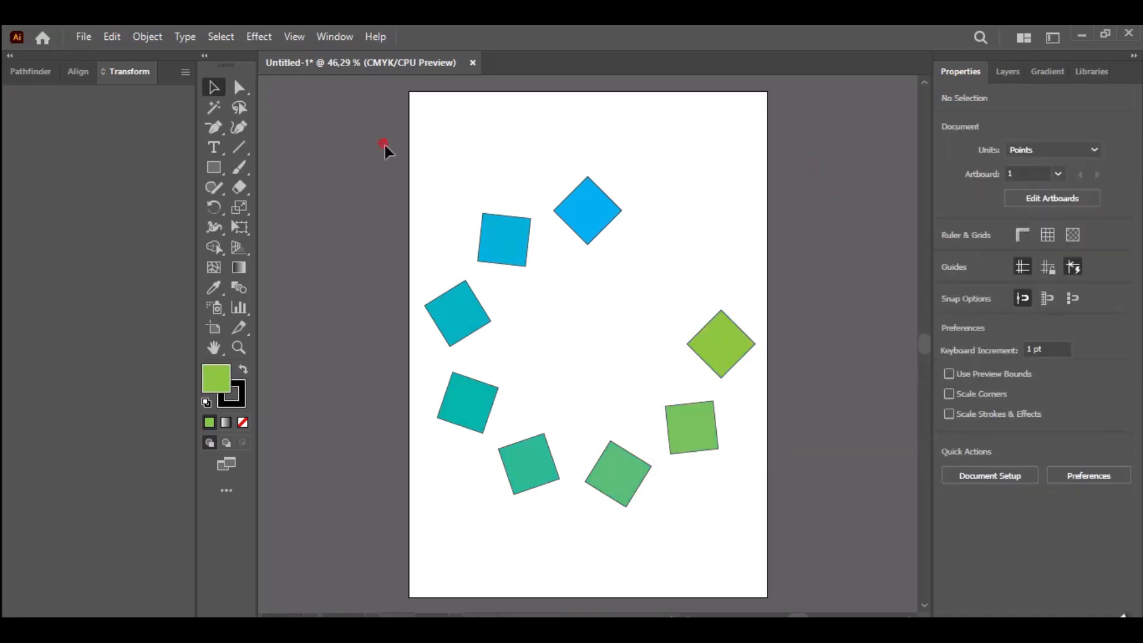
left_click_drag(385, 145, 817, 563)
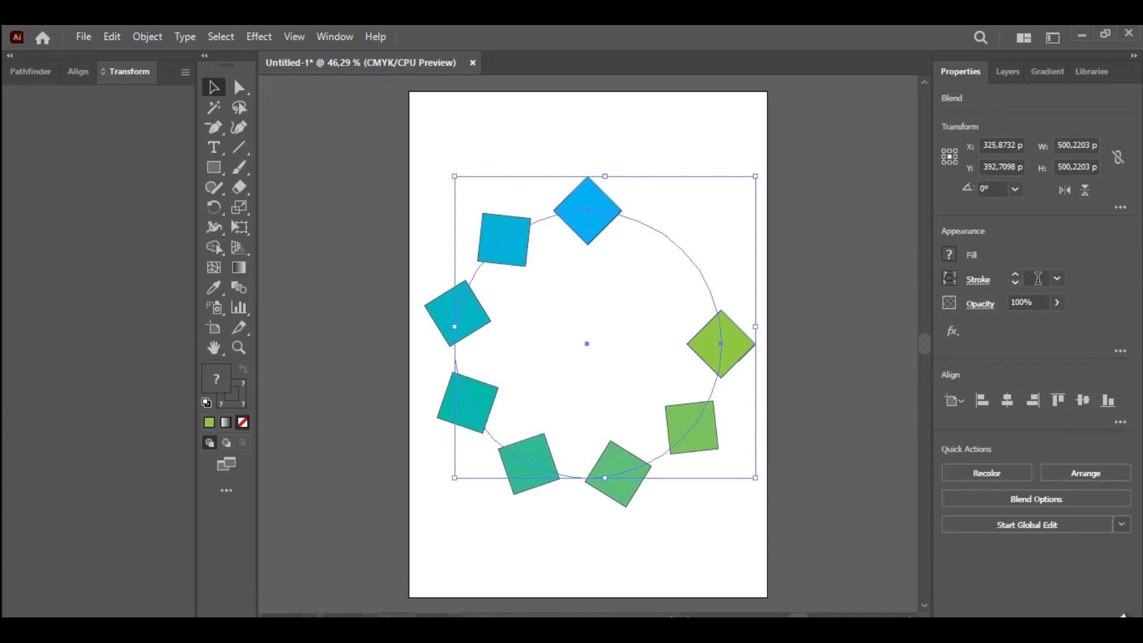
left_click(948, 281)
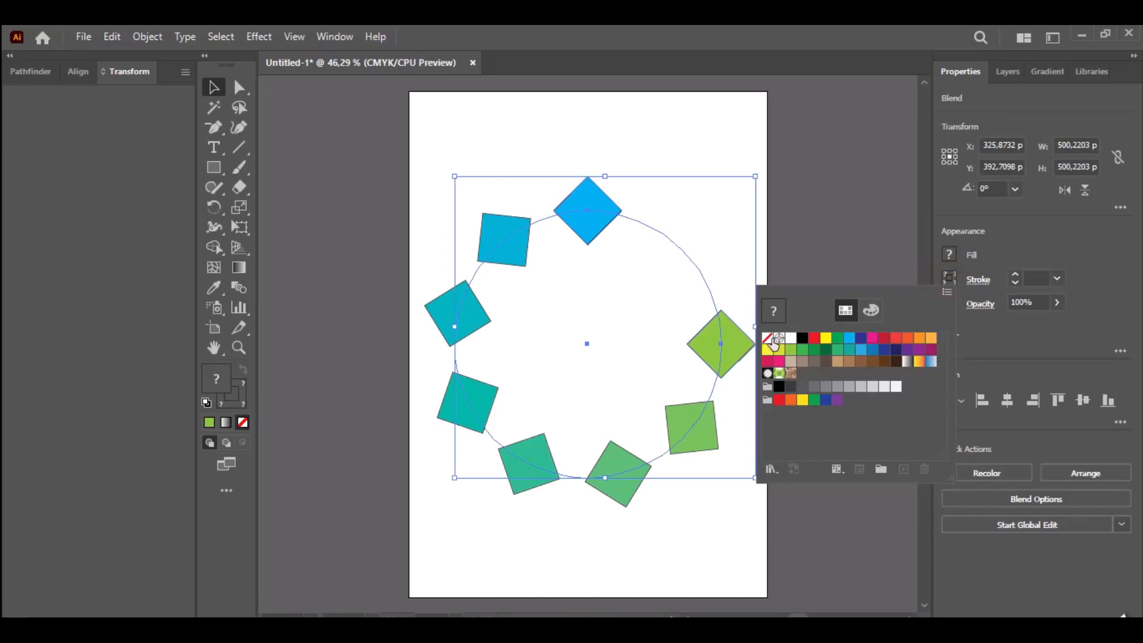
left_click(767, 338)
left_click(766, 224)
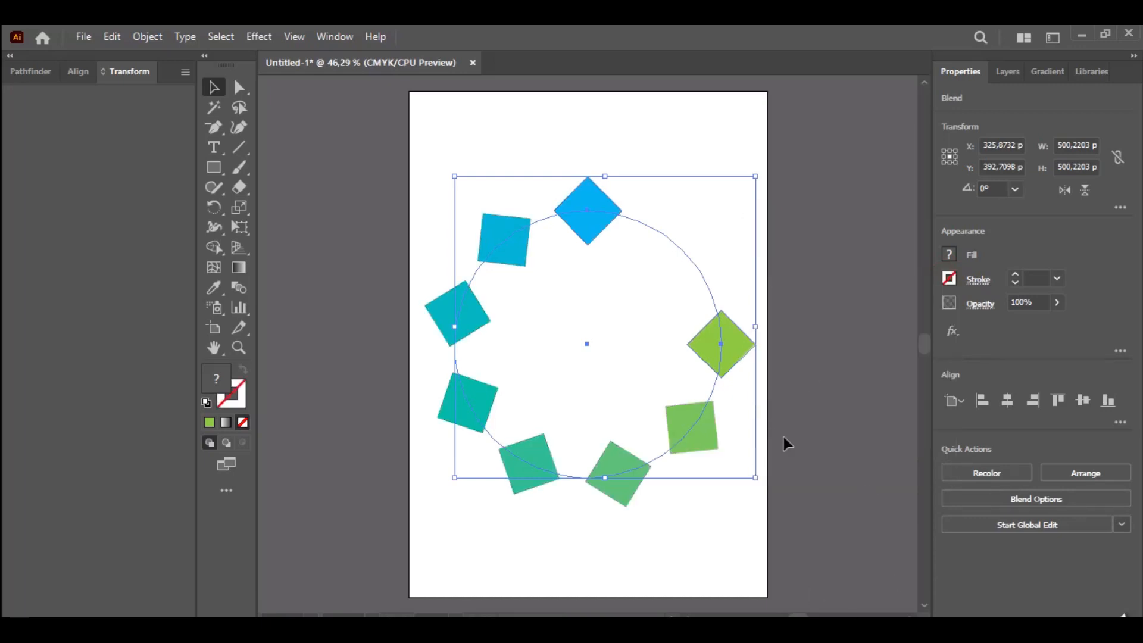
left_click(823, 456)
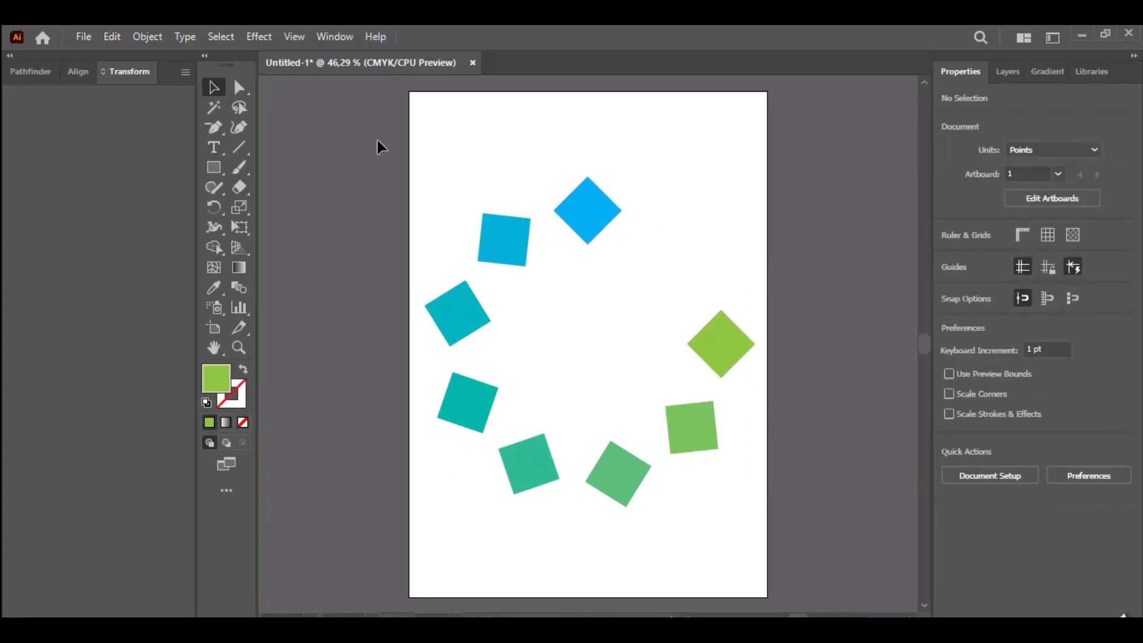
- Select the whole blend again and reverse its spine so the end colors swap places
left_click_drag(421, 189, 760, 561)
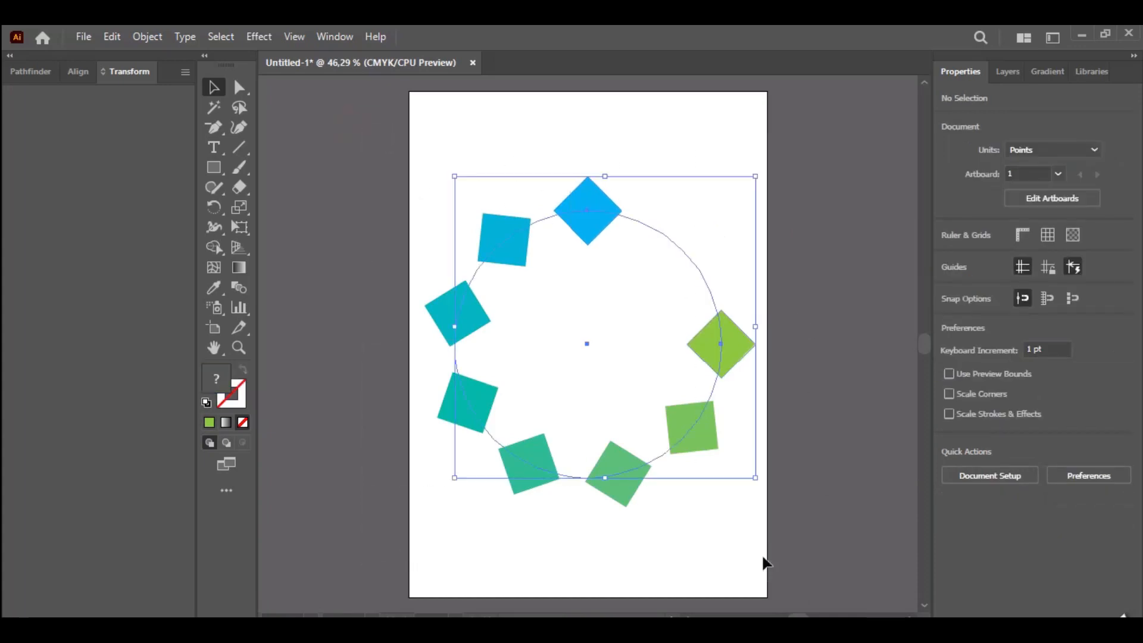
left_click(617, 141)
left_click_drag(390, 141, 792, 518)
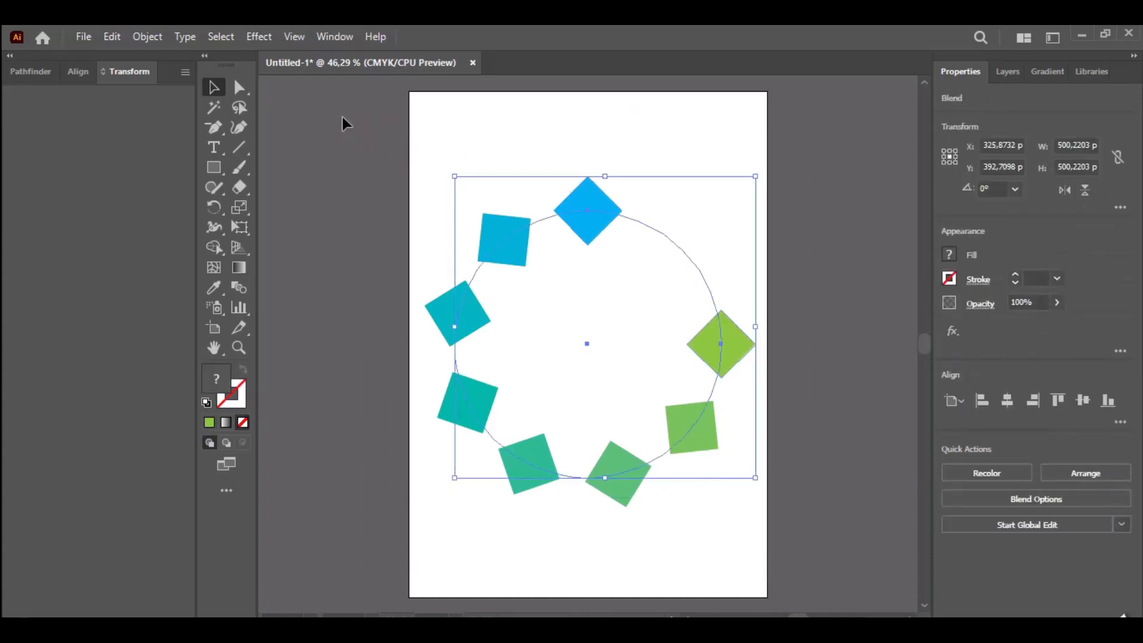
left_click(153, 32)
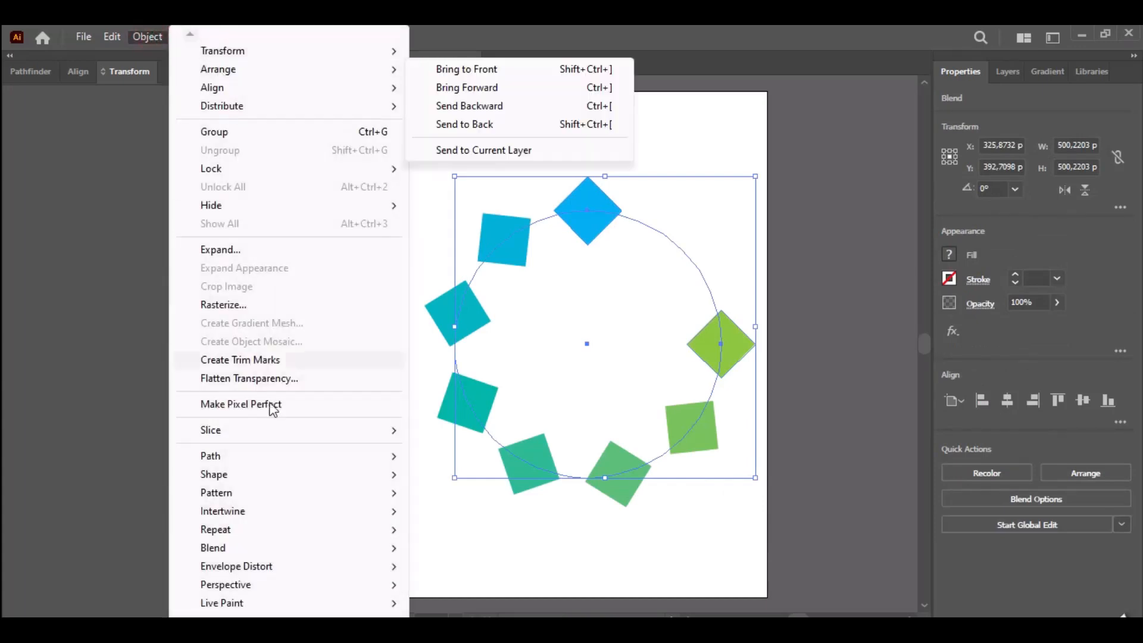
mouse_move(277, 551)
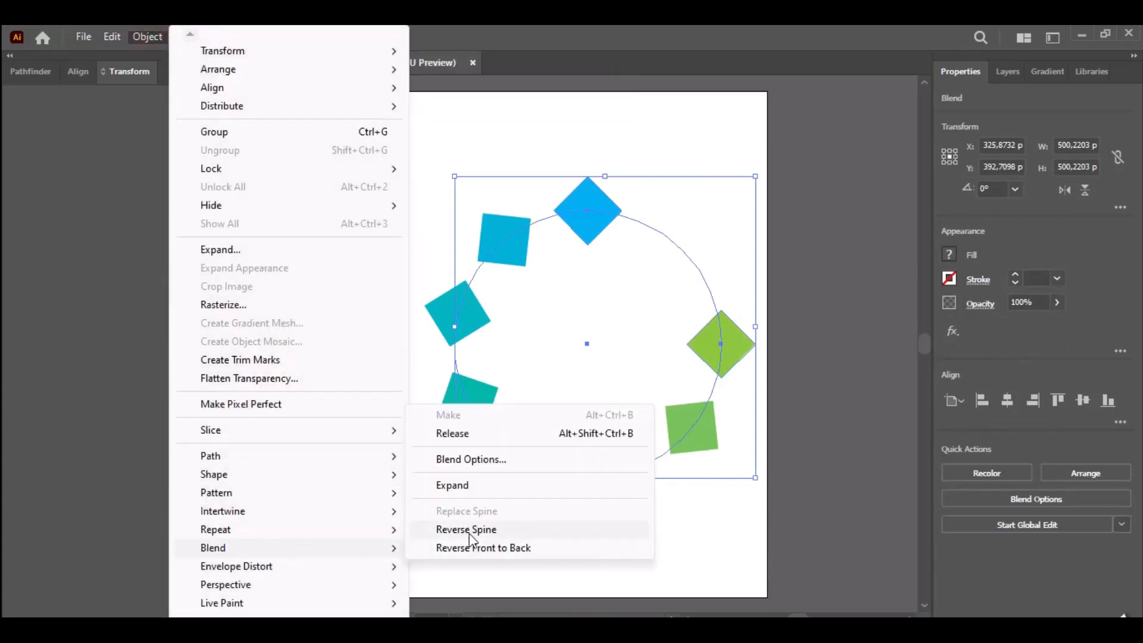
left_click(492, 530)
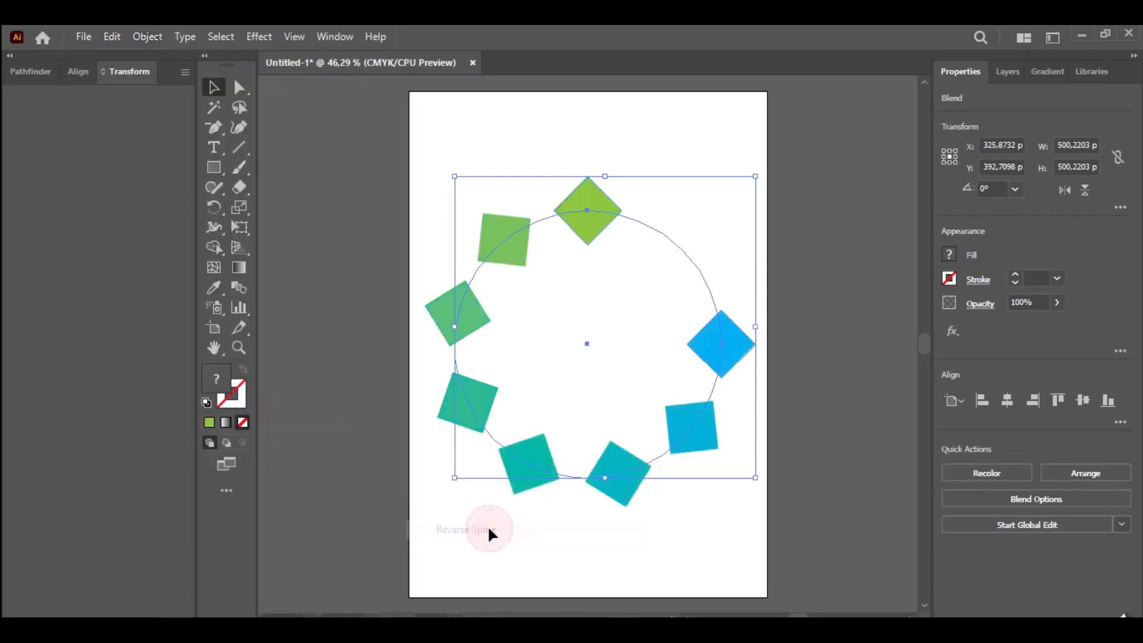
- Reverse the blend's spine two more times to compare the color directions
left_click(157, 36)
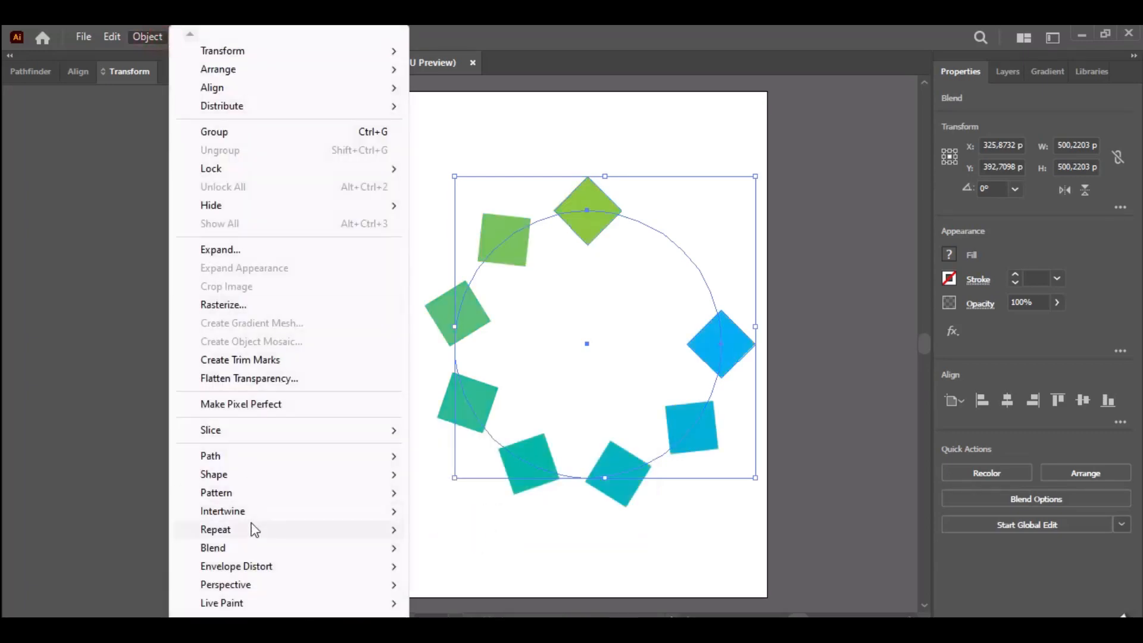
mouse_move(255, 548)
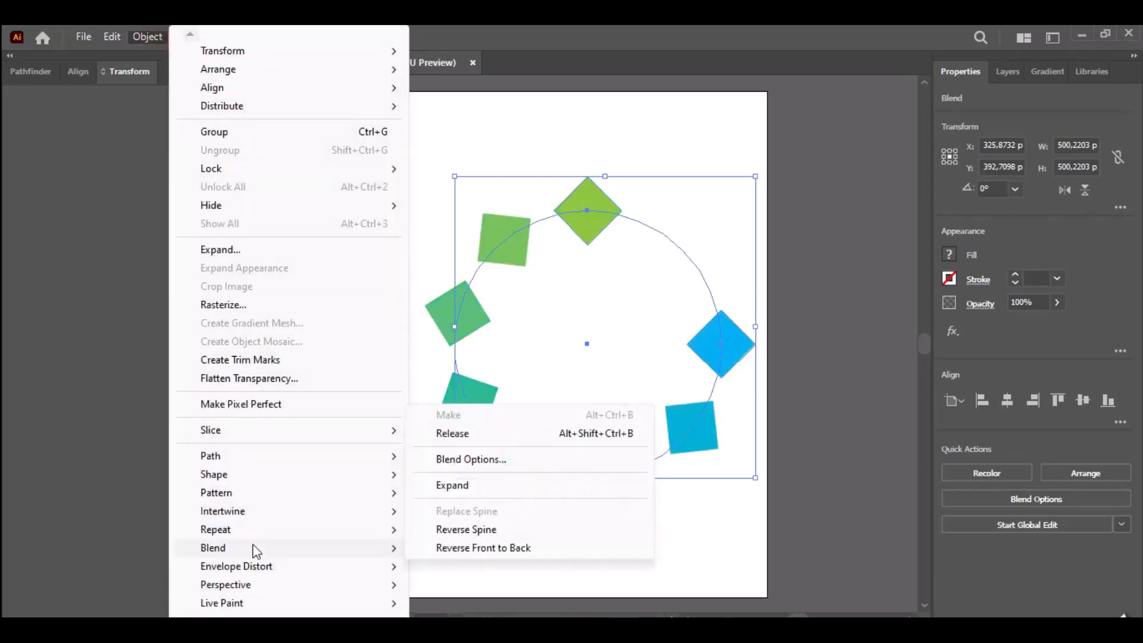
left_click(504, 531)
left_click(157, 38)
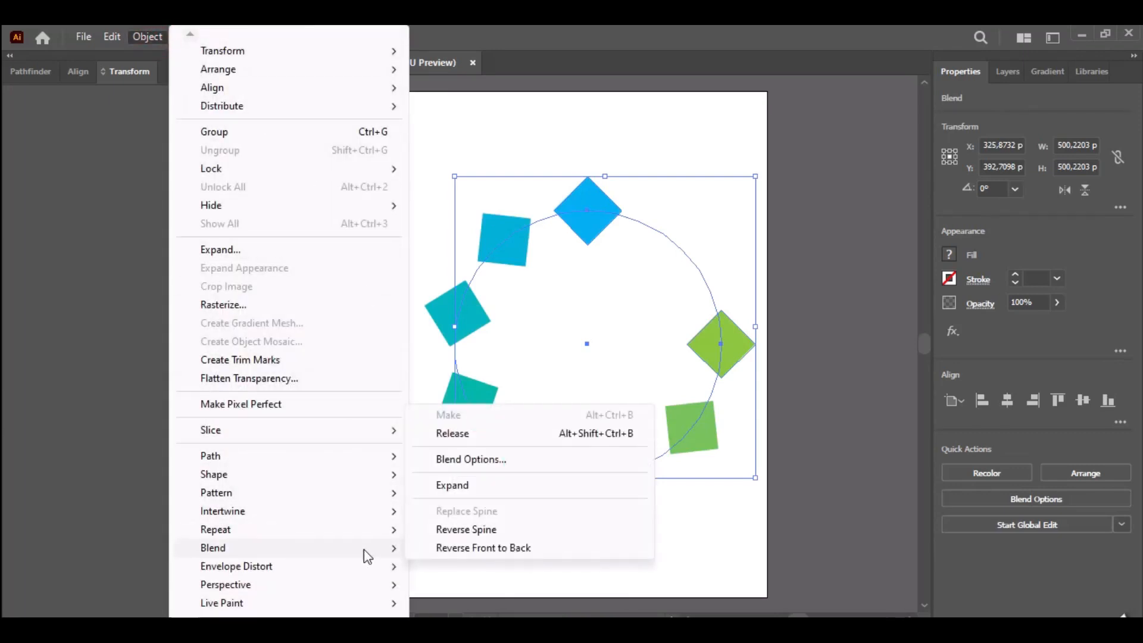
left_click(461, 530)
- Reverse the blend's front-to-back stacking order twice and deselect the blend
left_click(147, 36)
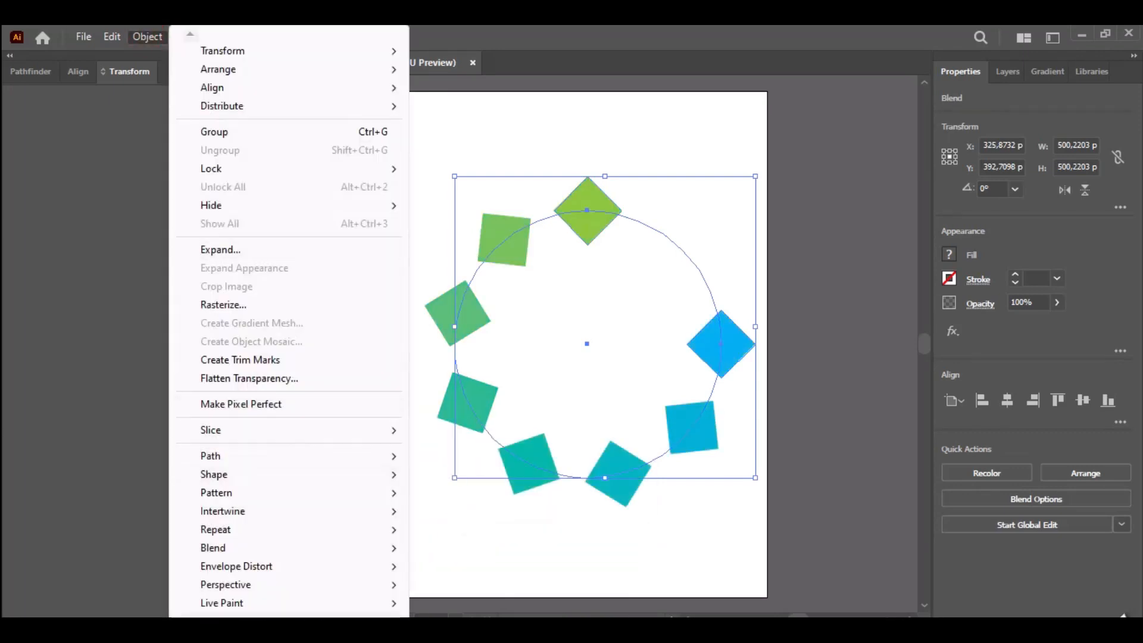
mouse_move(323, 546)
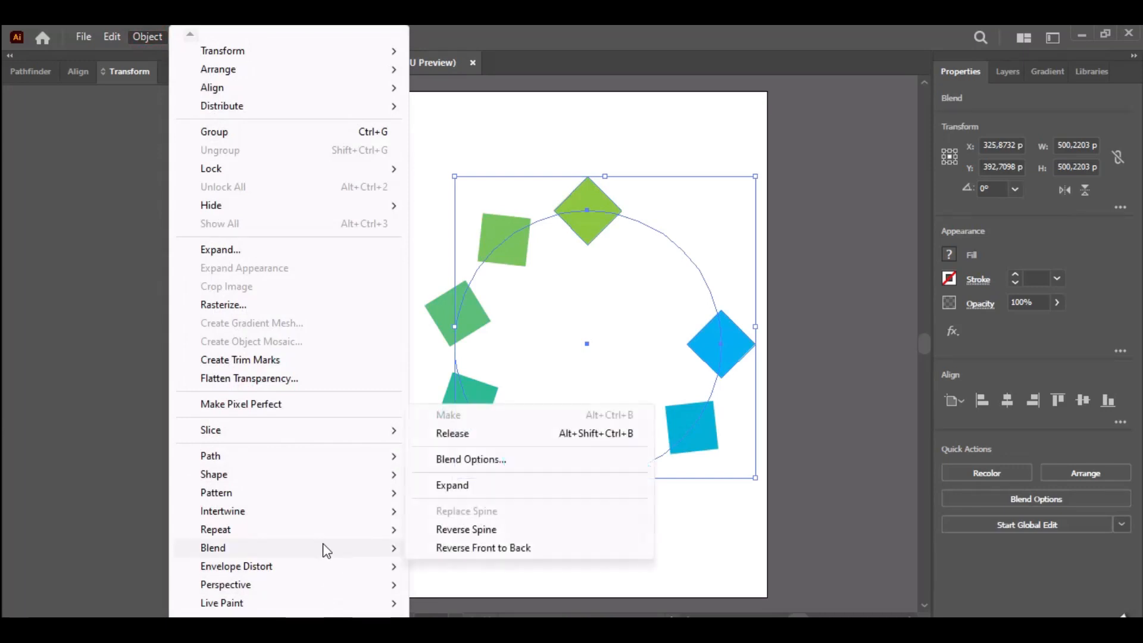
left_click(482, 549)
left_click(150, 37)
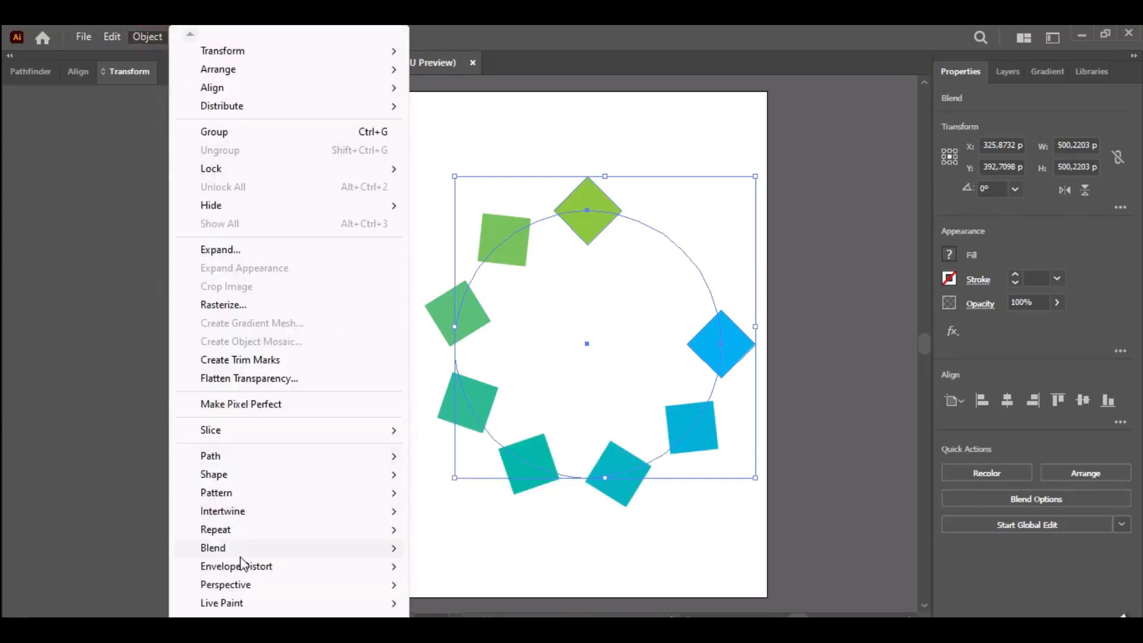
mouse_move(261, 548)
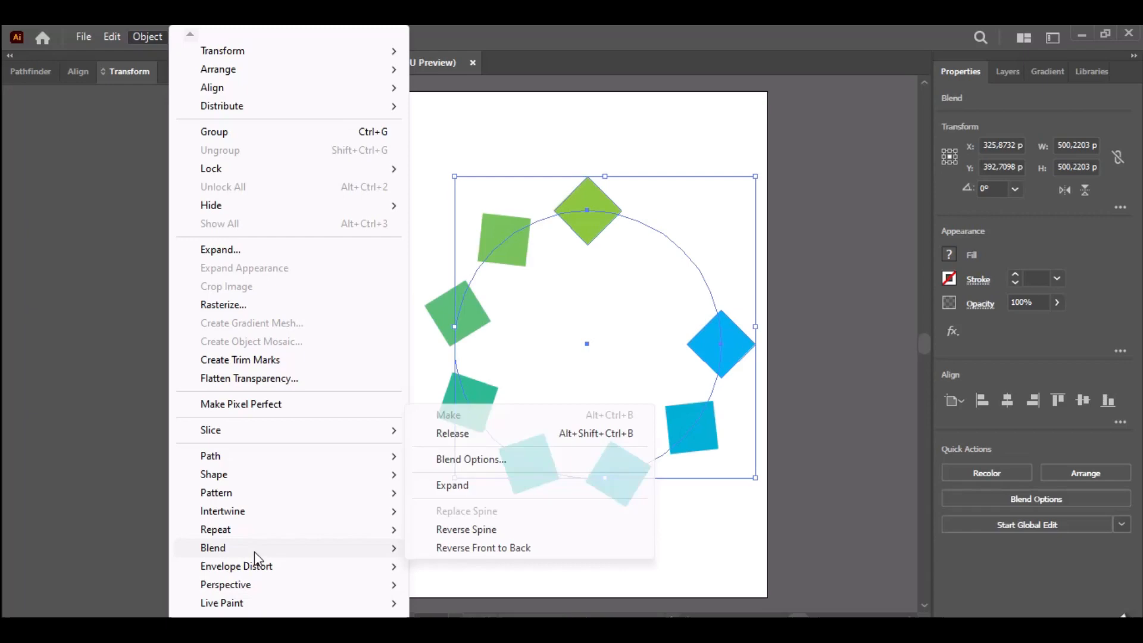
left_click(454, 548)
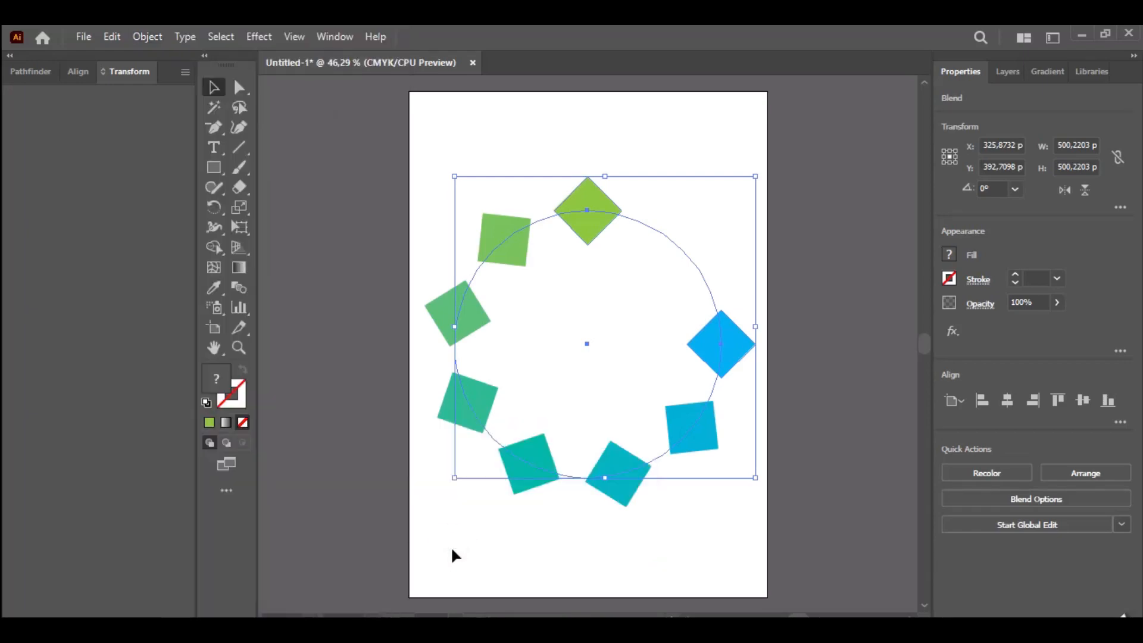
left_click(770, 356)
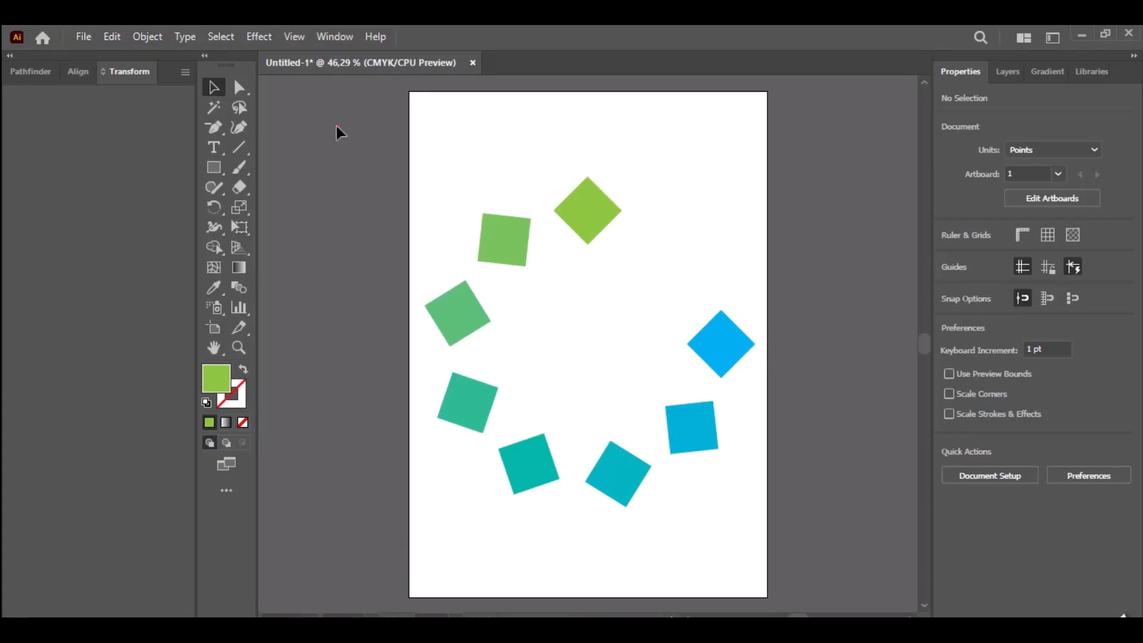
- Select the whole blend, expand it into a group of separate editable squares and deselect it
left_click_drag(337, 126, 796, 512)
left_click(147, 36)
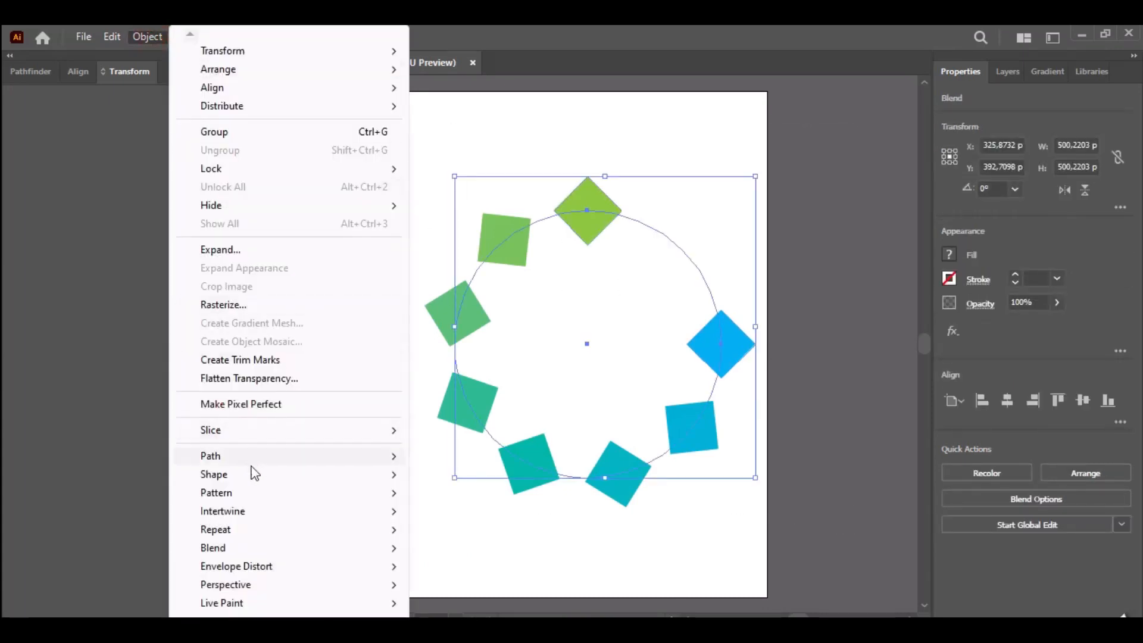
mouse_move(266, 547)
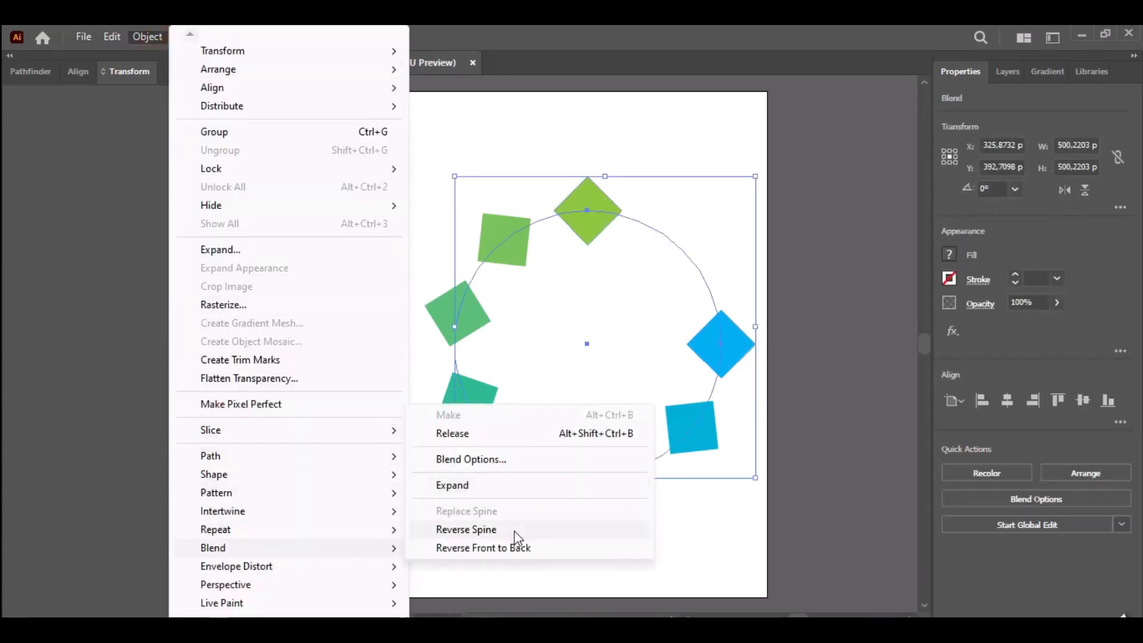
left_click(491, 485)
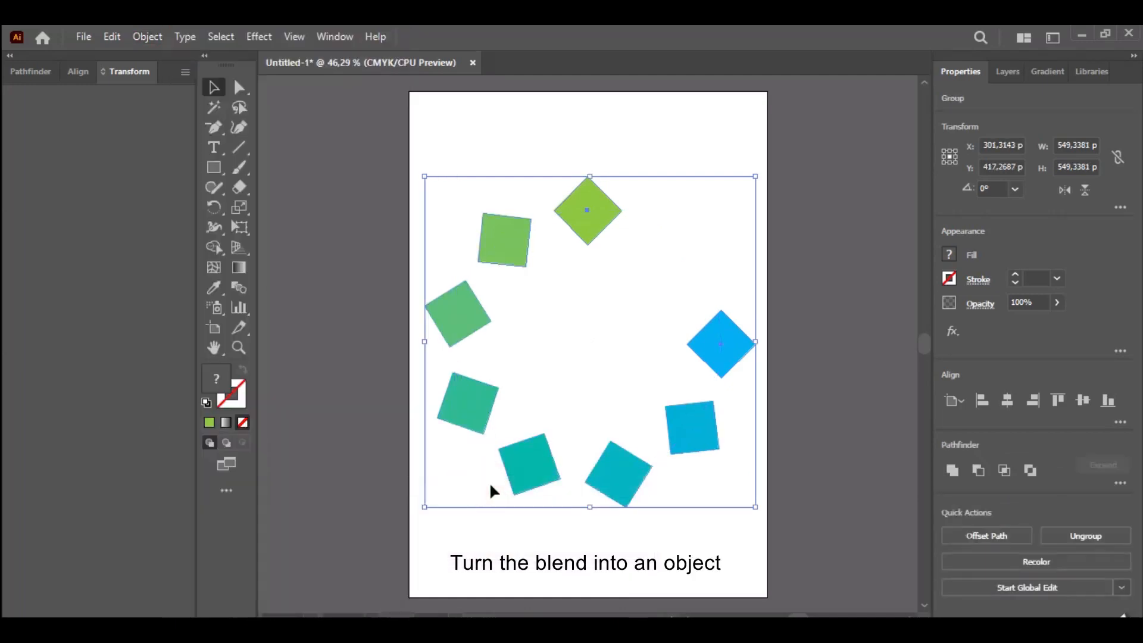
left_click(859, 260)
- List the individual paths of the expanded group in Layer 1 and highlight the third path
left_click(1004, 73)
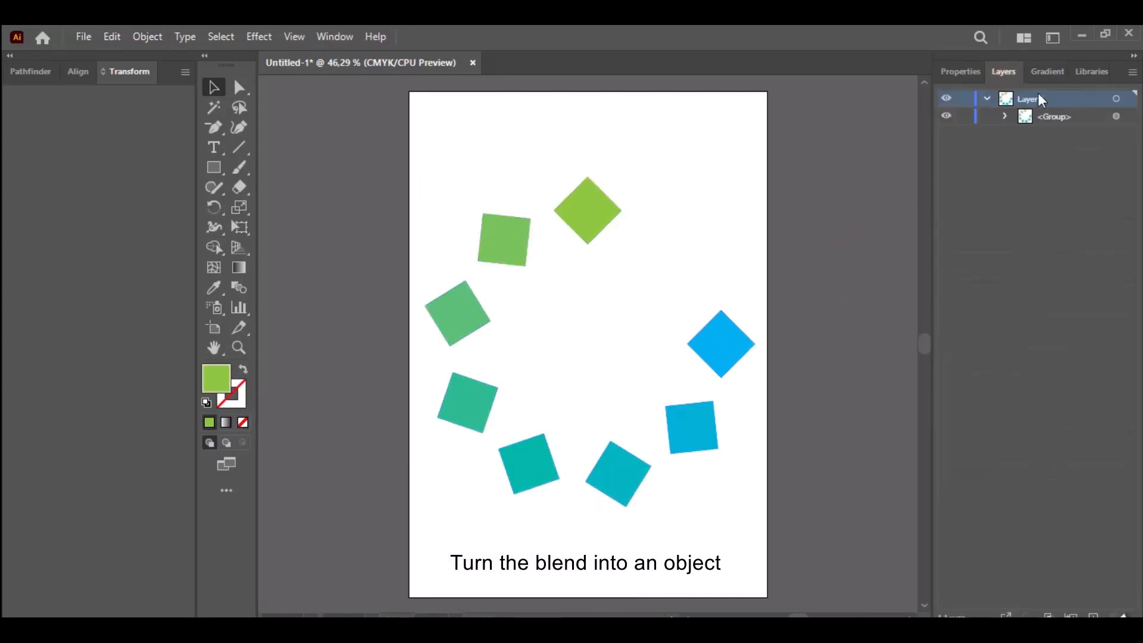
left_click(1006, 117)
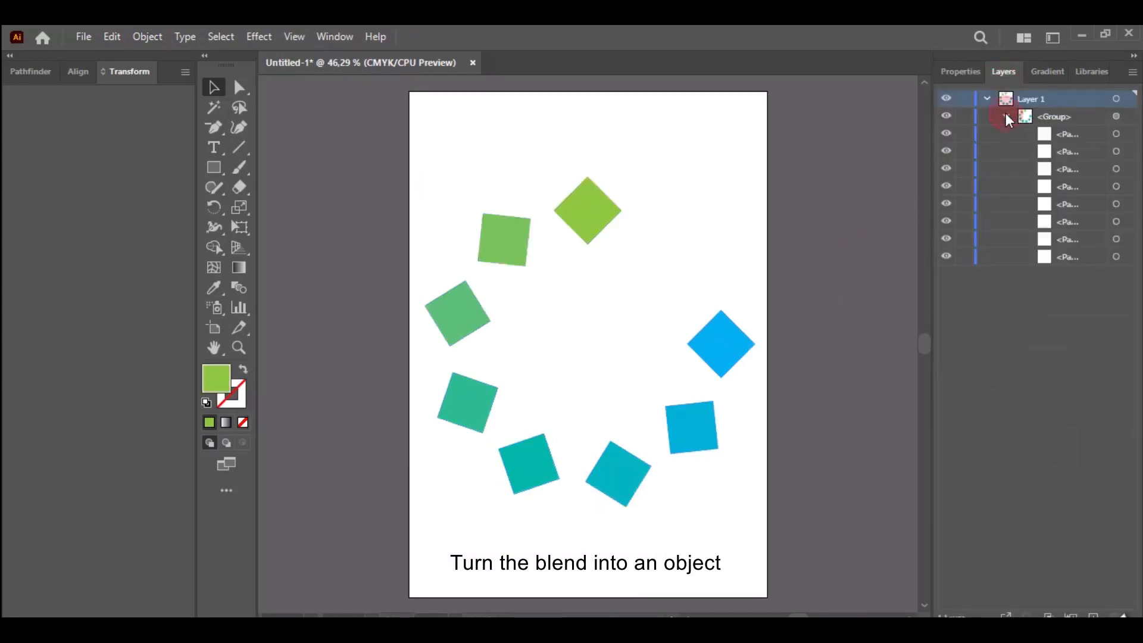
left_click(1060, 173)
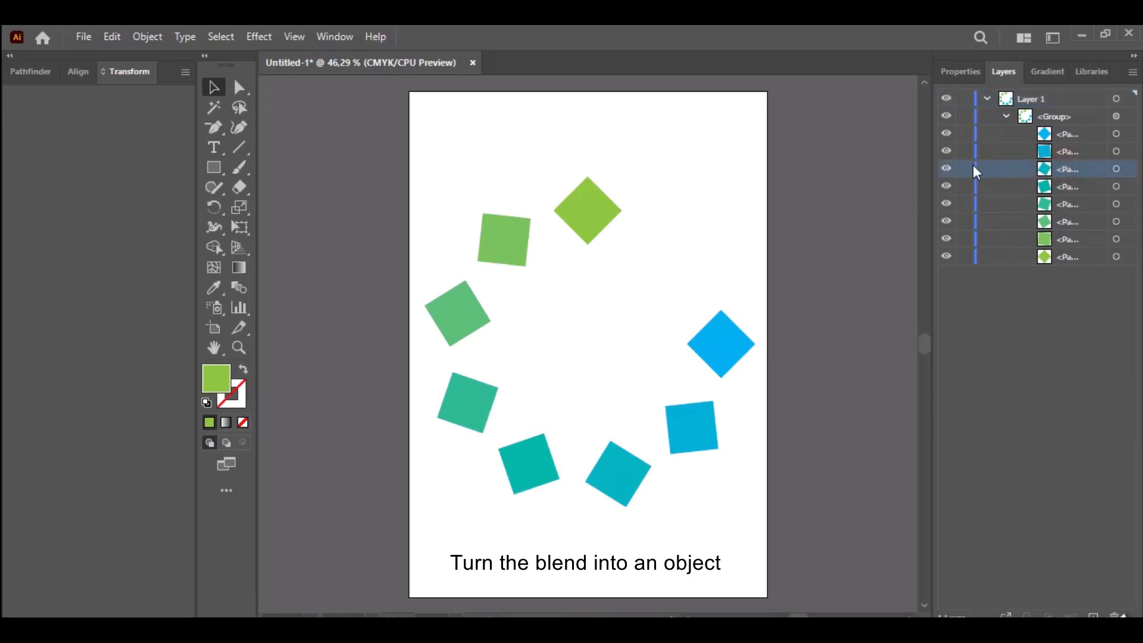
- Toggle the visibility of the group's paths off and on one by one, from the second through the last, to identify each square
left_click(947, 169)
left_click(947, 170)
left_click(946, 151)
left_click(947, 154)
left_click(947, 153)
left_click(947, 153)
left_click(946, 169)
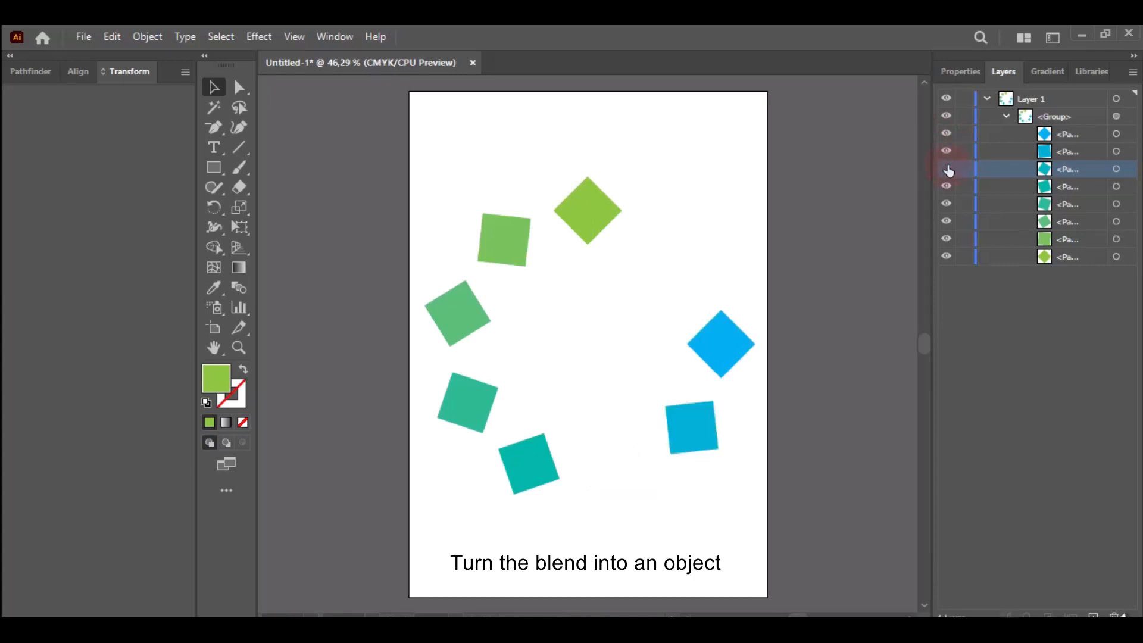
left_click(946, 169)
left_click(946, 186)
left_click(946, 187)
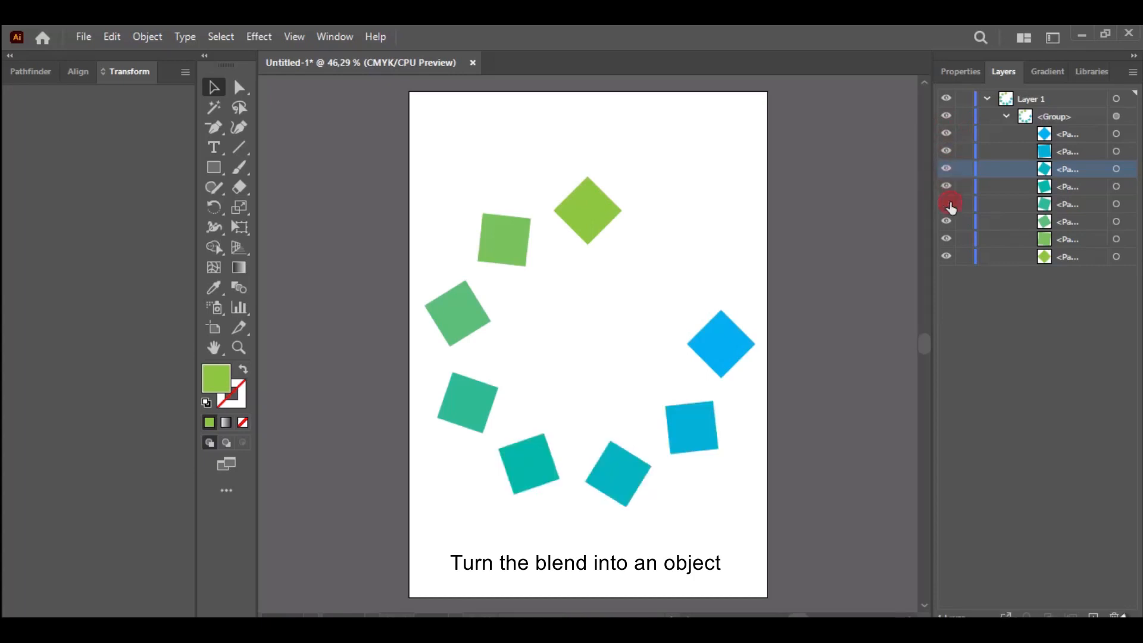
left_click(946, 204)
left_click(947, 204)
left_click(947, 221)
left_click(946, 222)
left_click(947, 239)
left_click(947, 239)
left_click(947, 256)
left_click(947, 256)
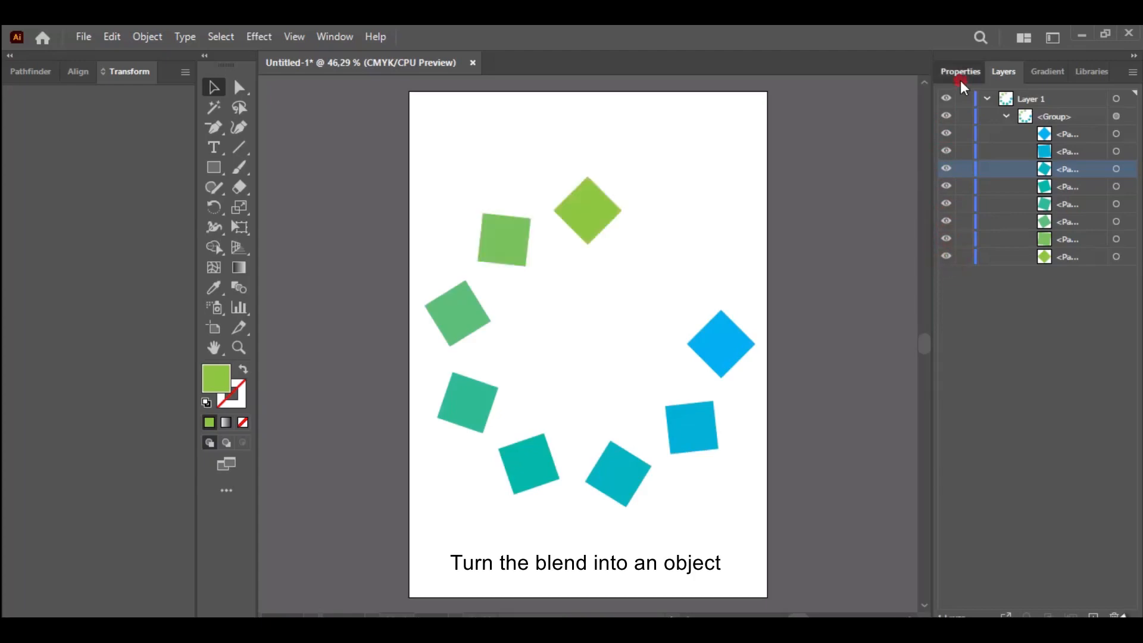